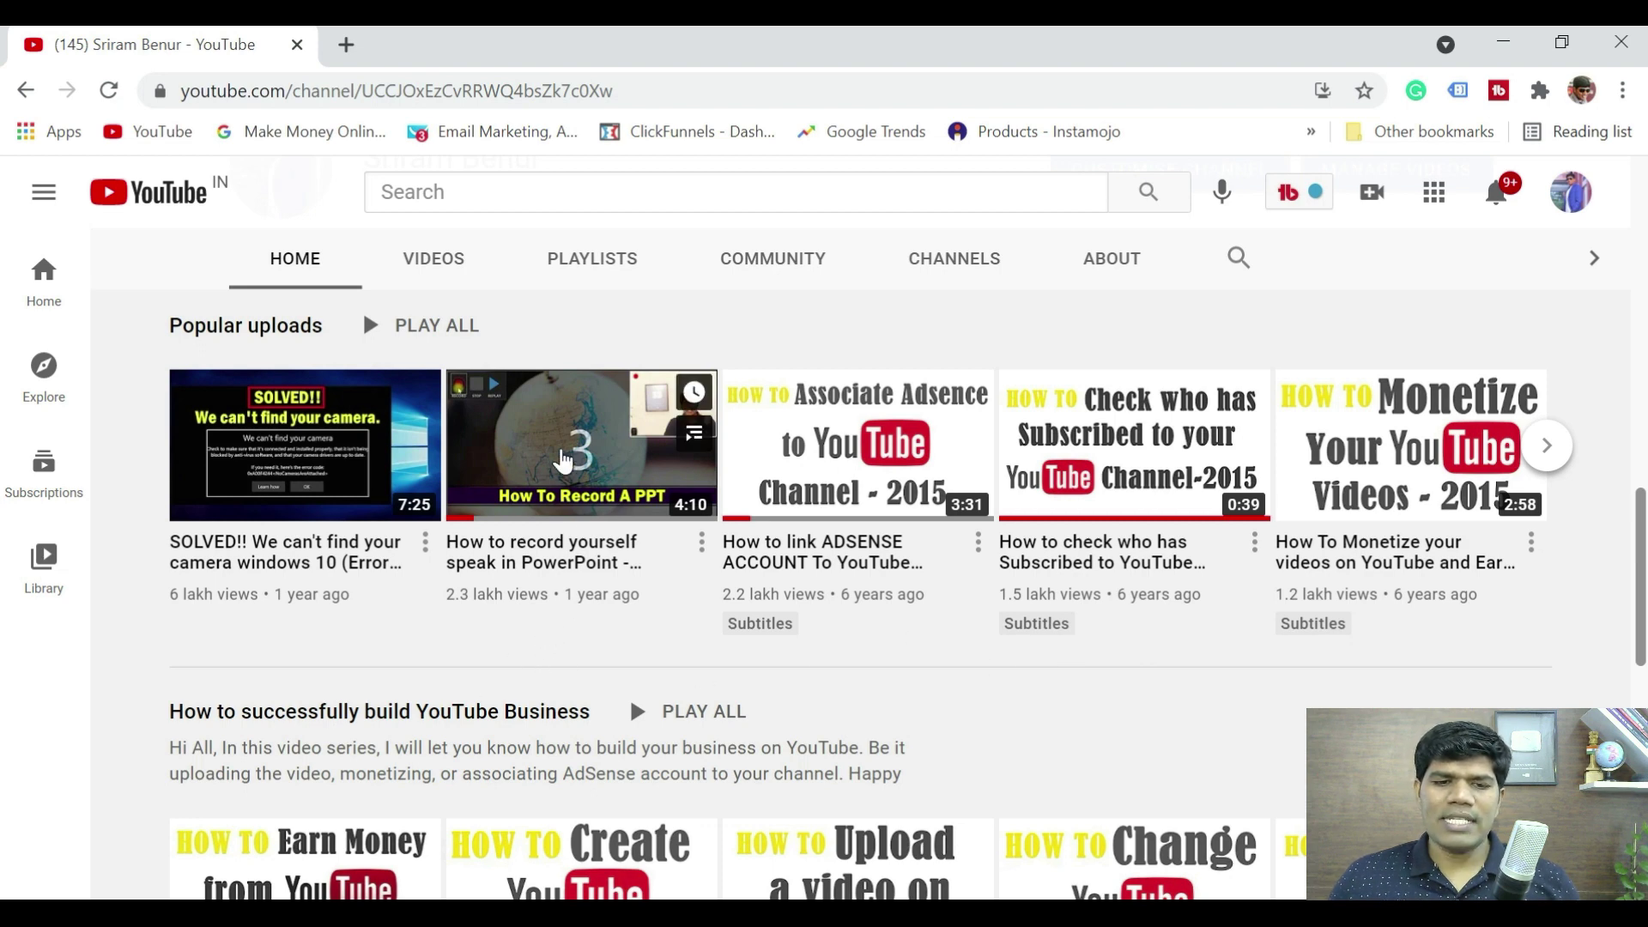
Open the PowerPoint recording video in YouTube Studio and go to its Subtitles page.
left_click(563, 461)
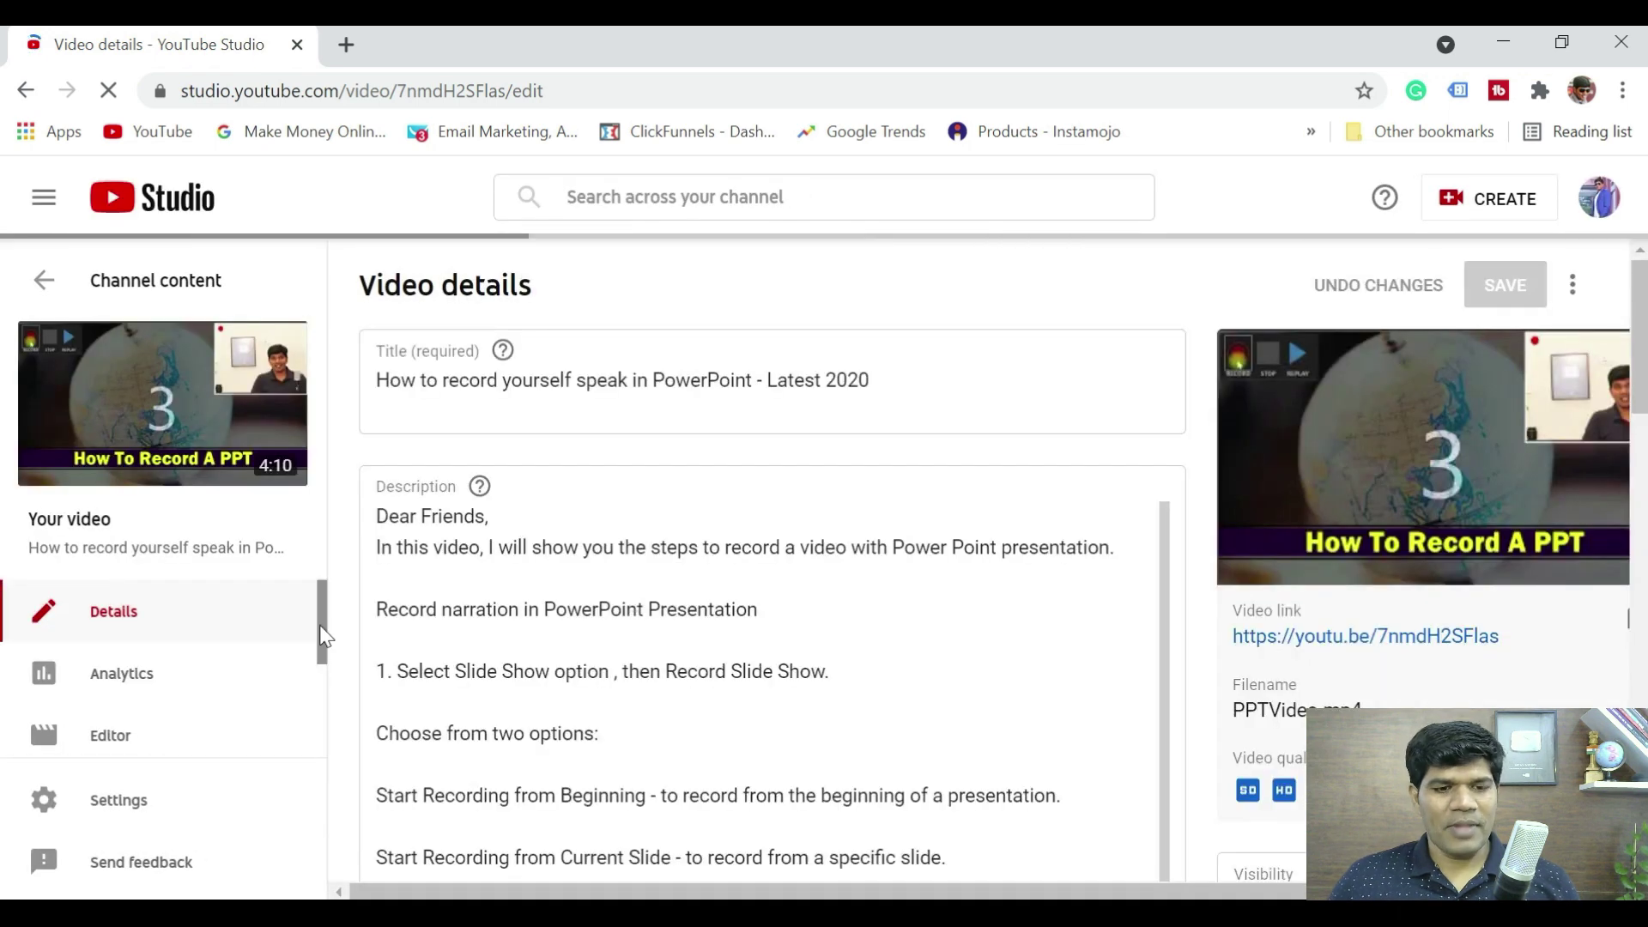
left_click_drag(320, 626, 322, 728)
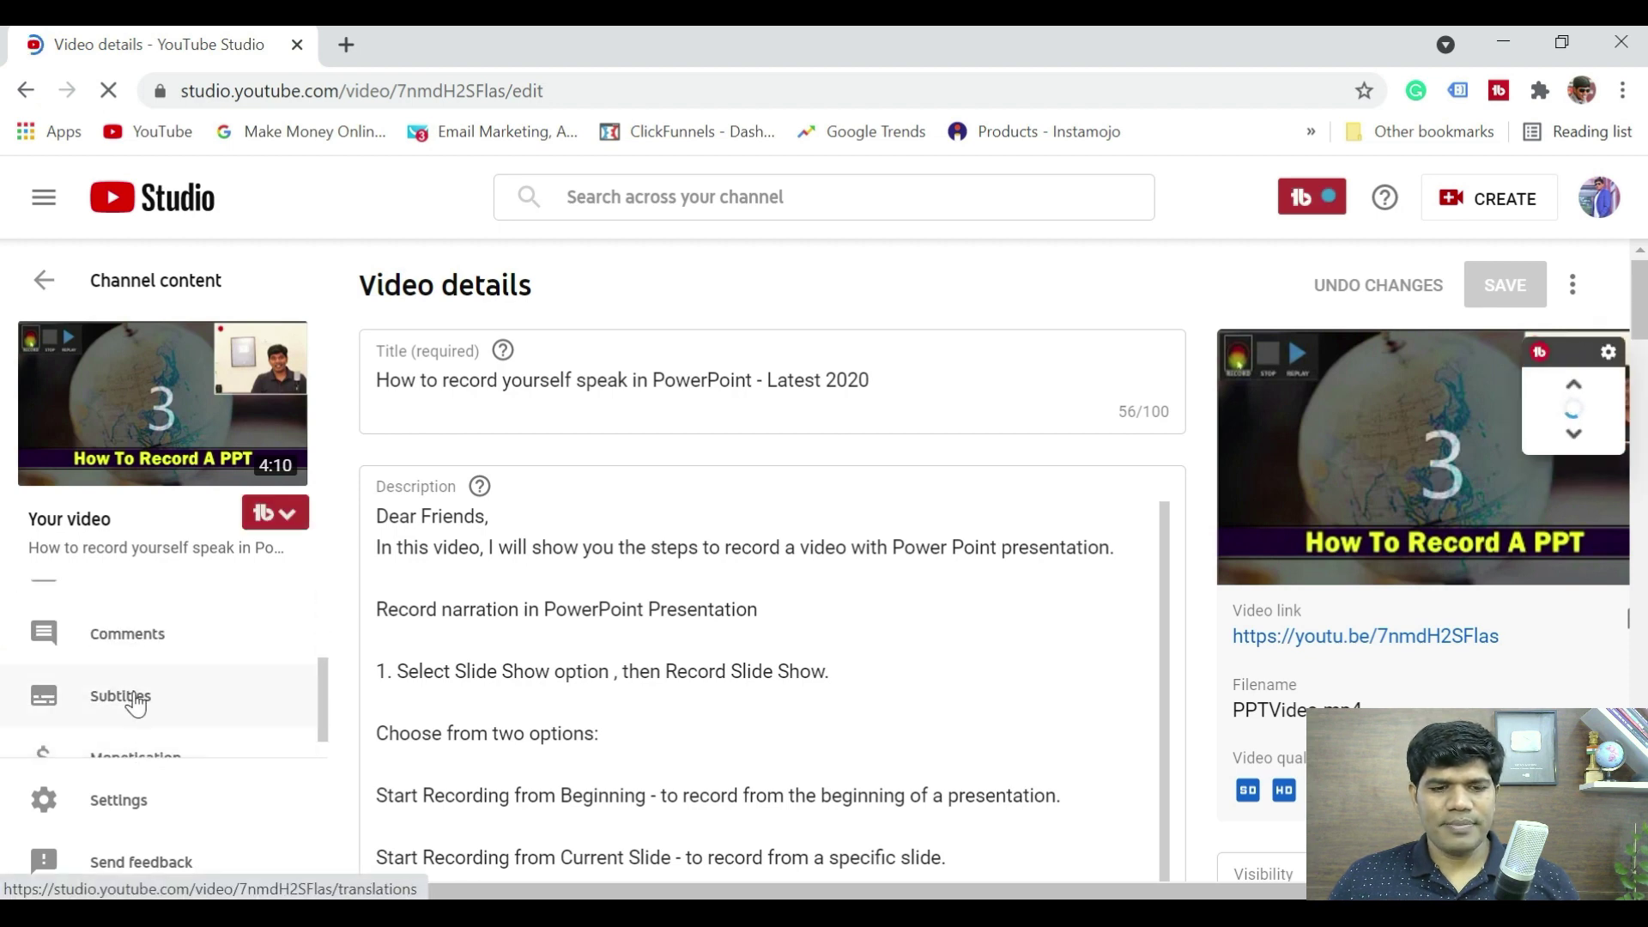
left_click(143, 704)
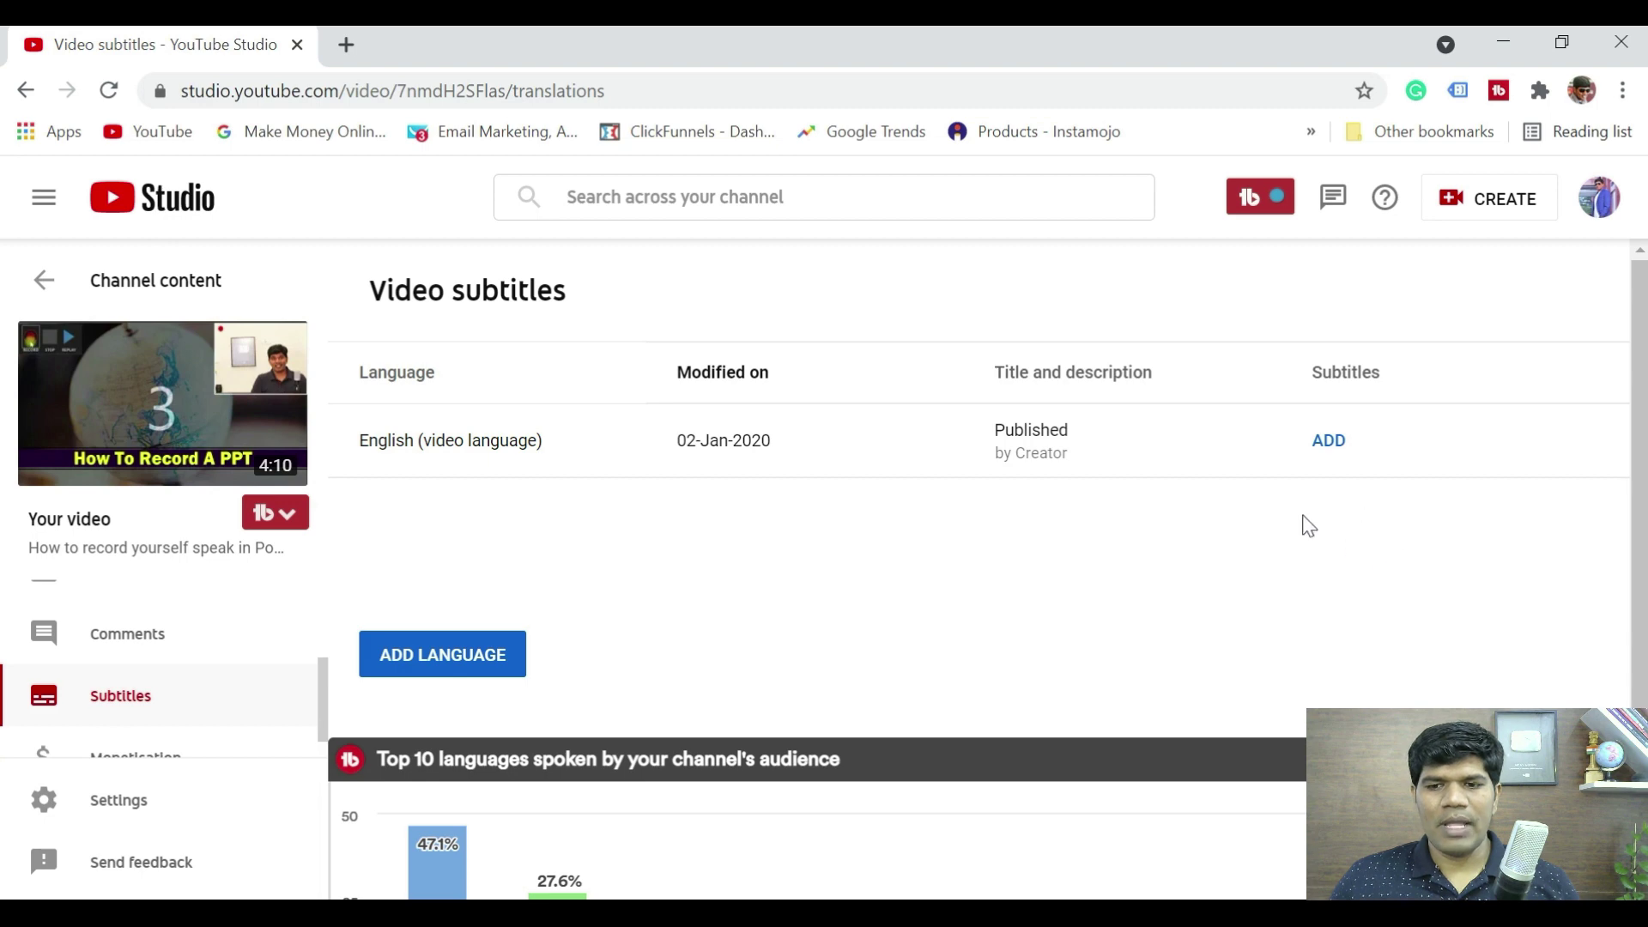
Add English subtitles by typing manually, starting with an empty 0:00:00–0:01:29 caption.
left_click(1329, 442)
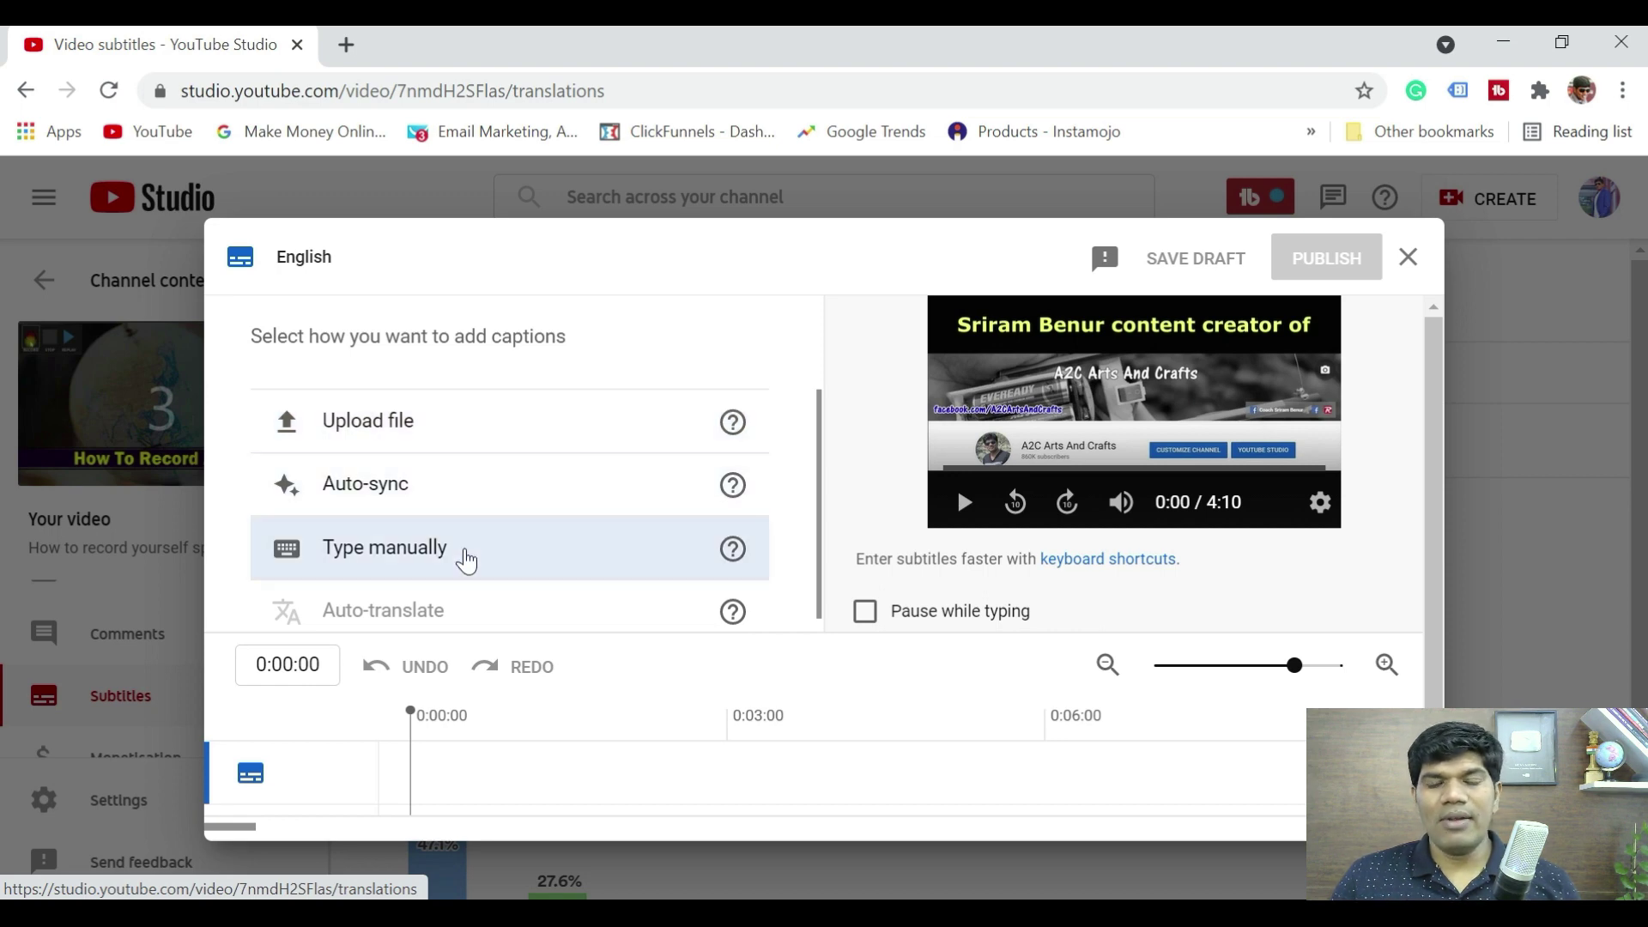
left_click(466, 560)
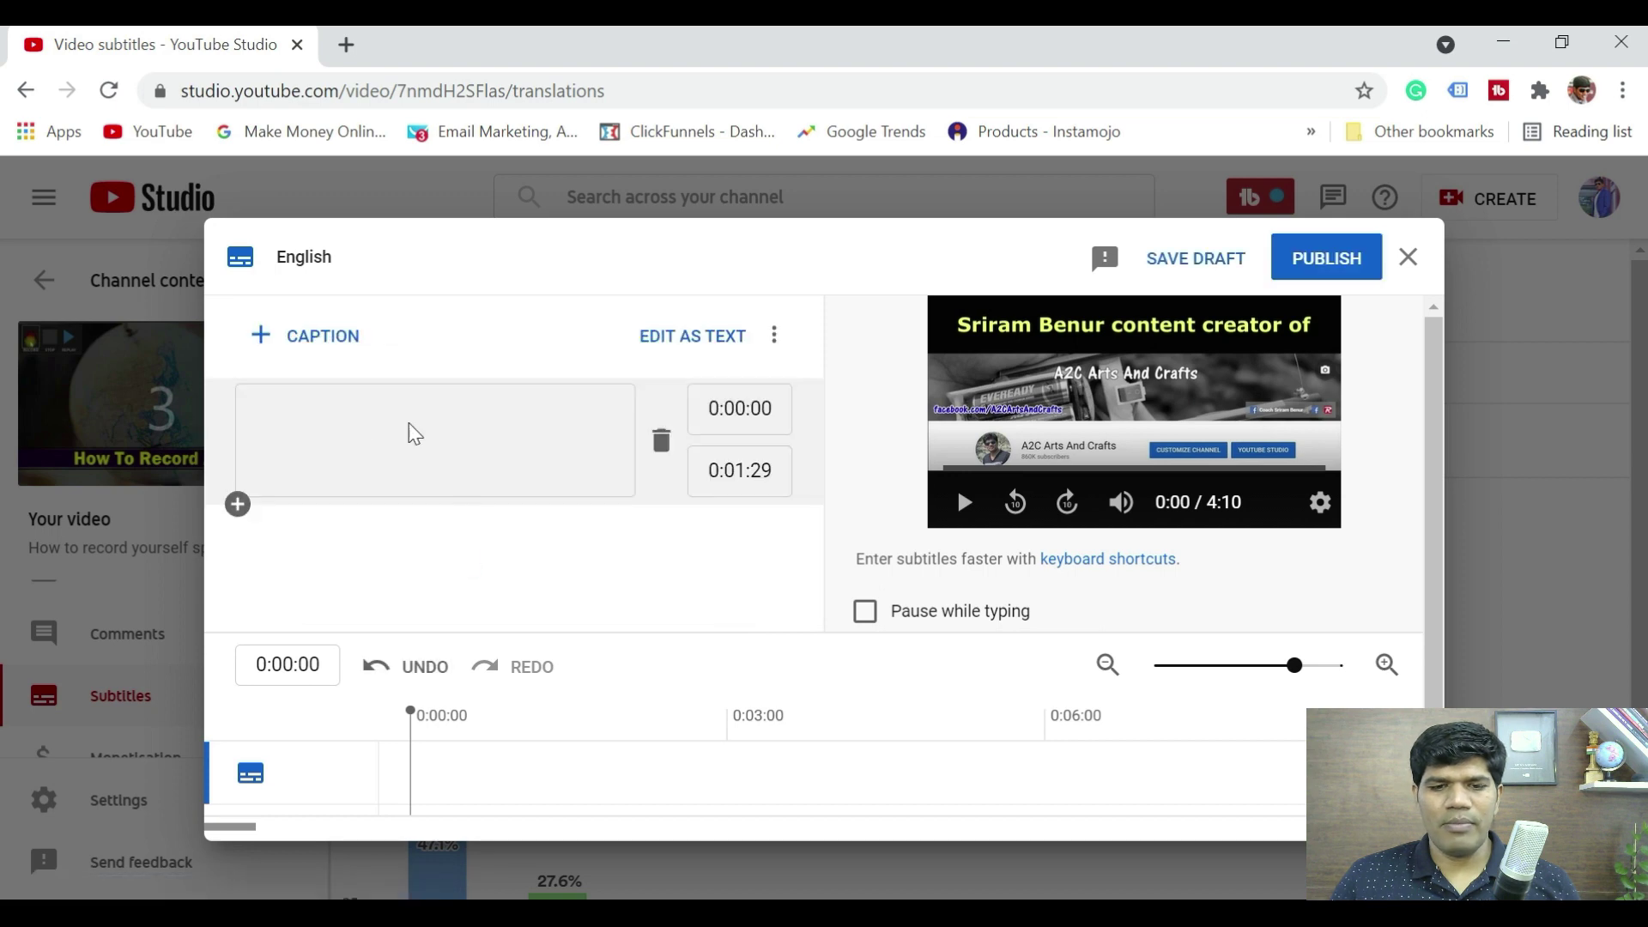
left_click(327, 416)
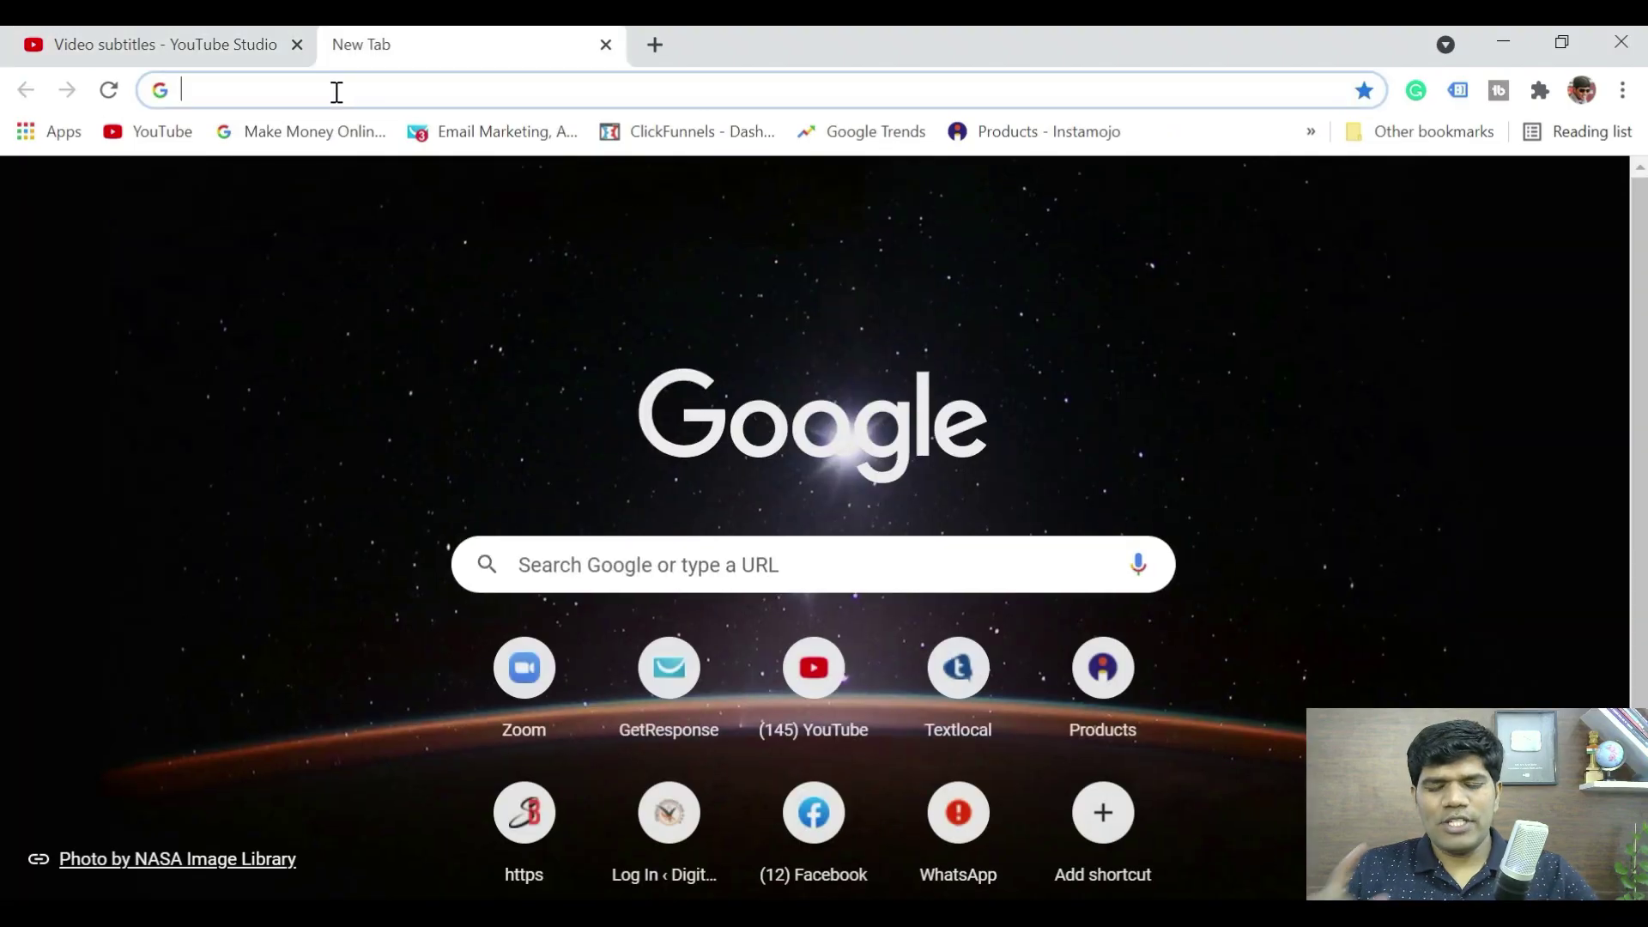
Search for 'google doc' in a new tab and reach the Google Docs home page.
type("google docs")
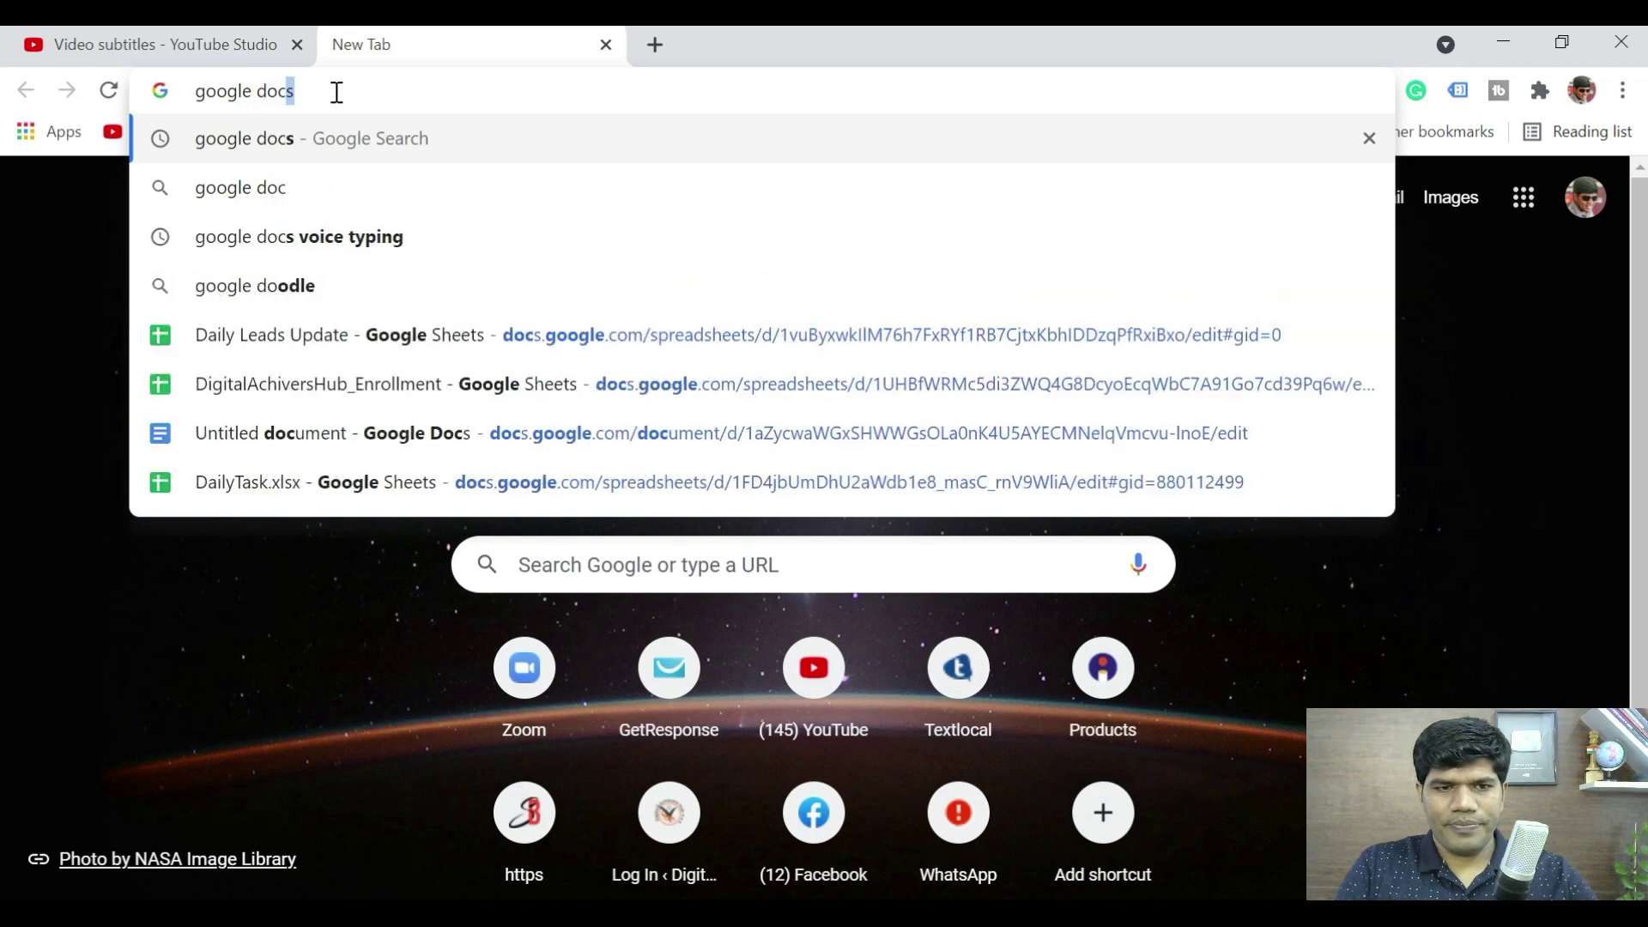
key("Return")
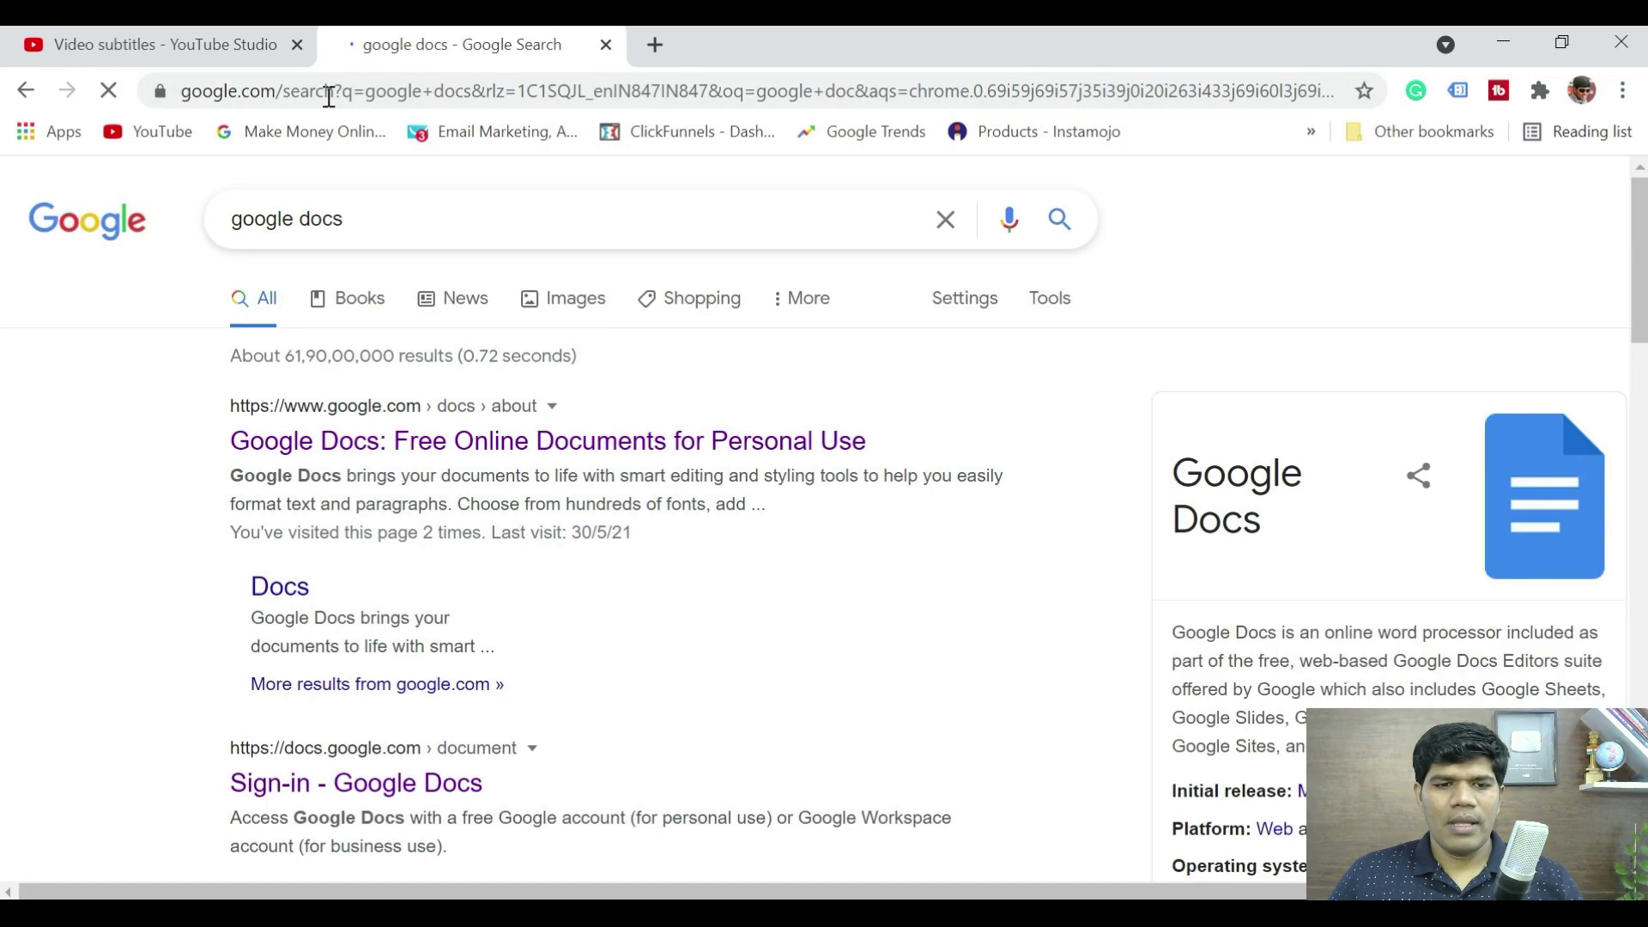
left_click(428, 453)
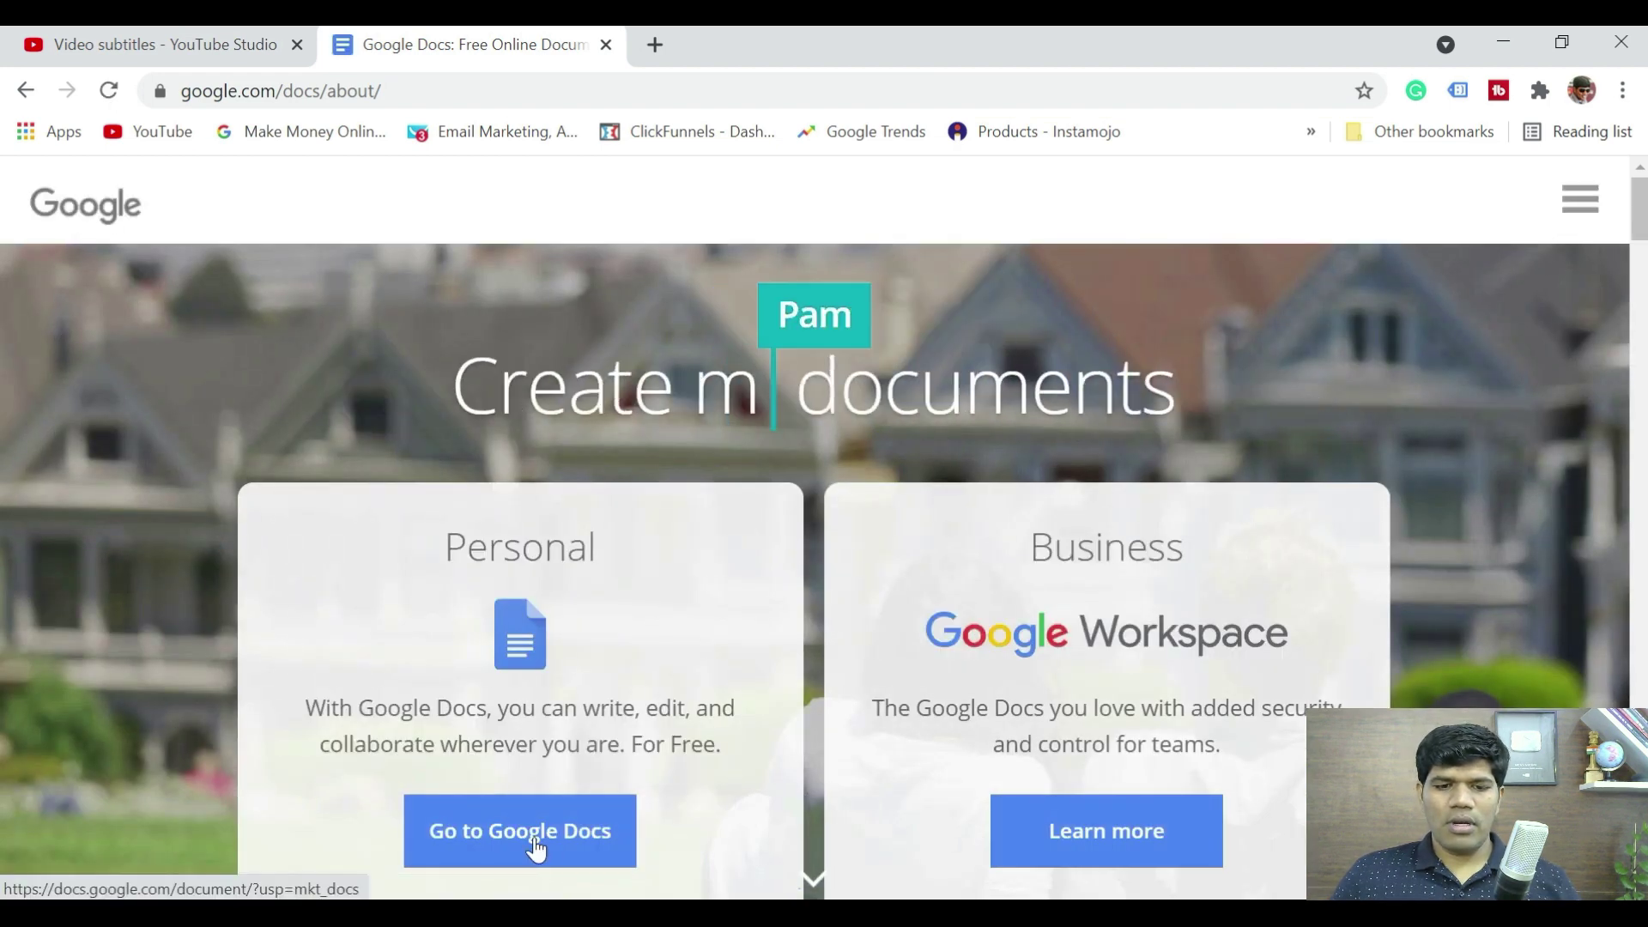
left_click(538, 850)
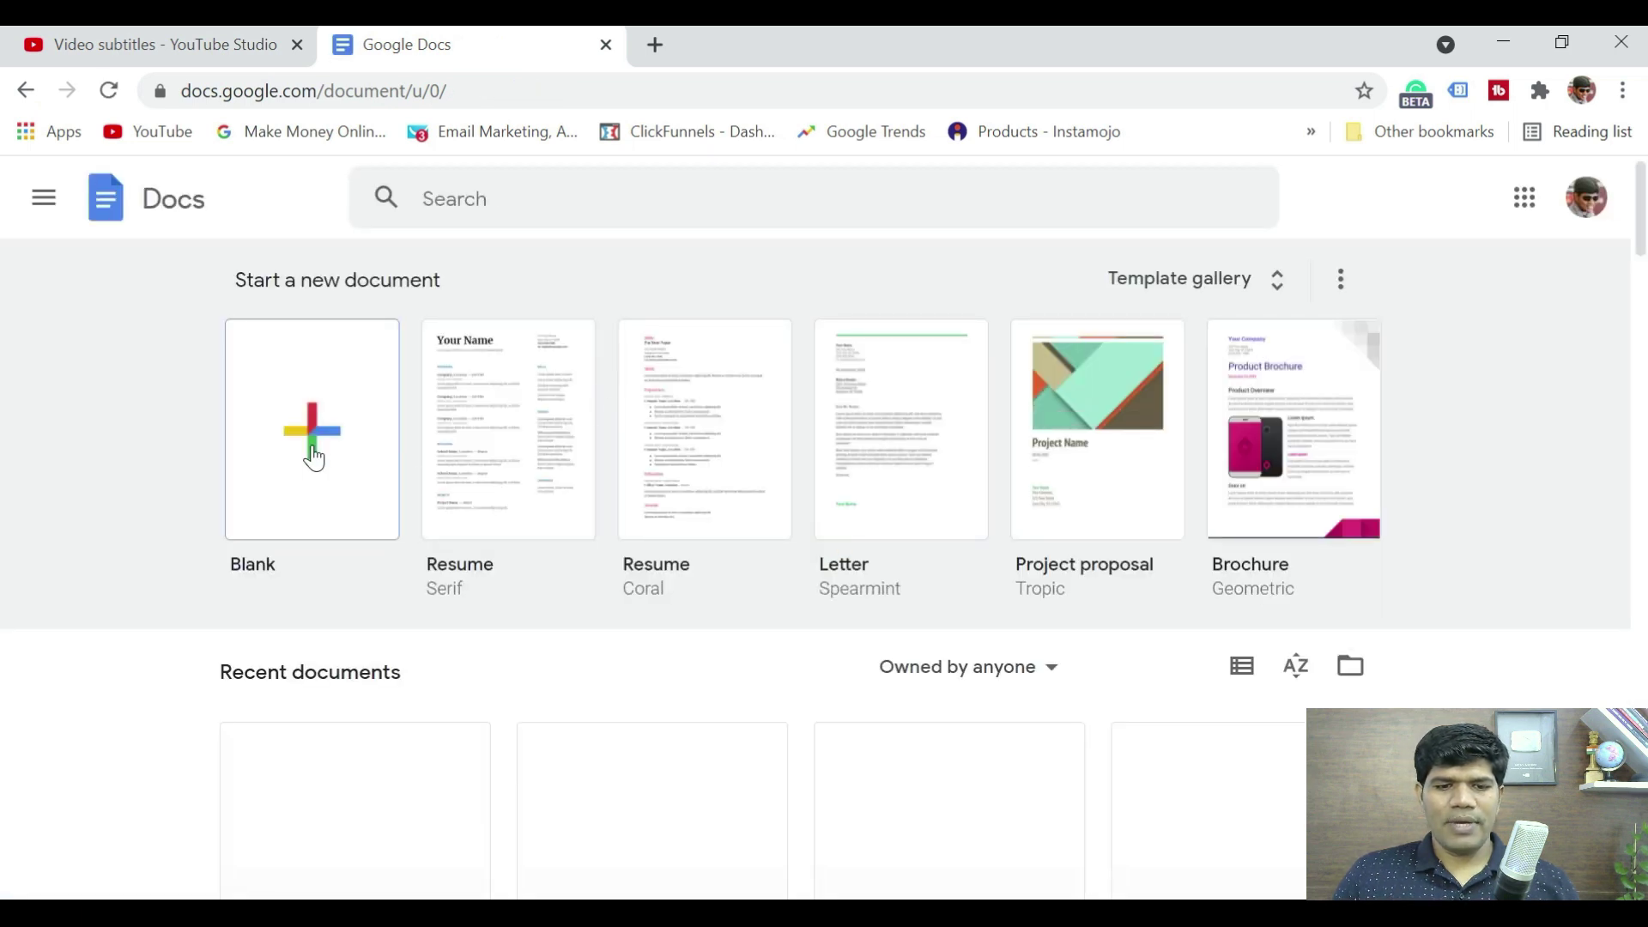
Create a blank Untitled document and turn on voice typing in English (US).
left_click(315, 457)
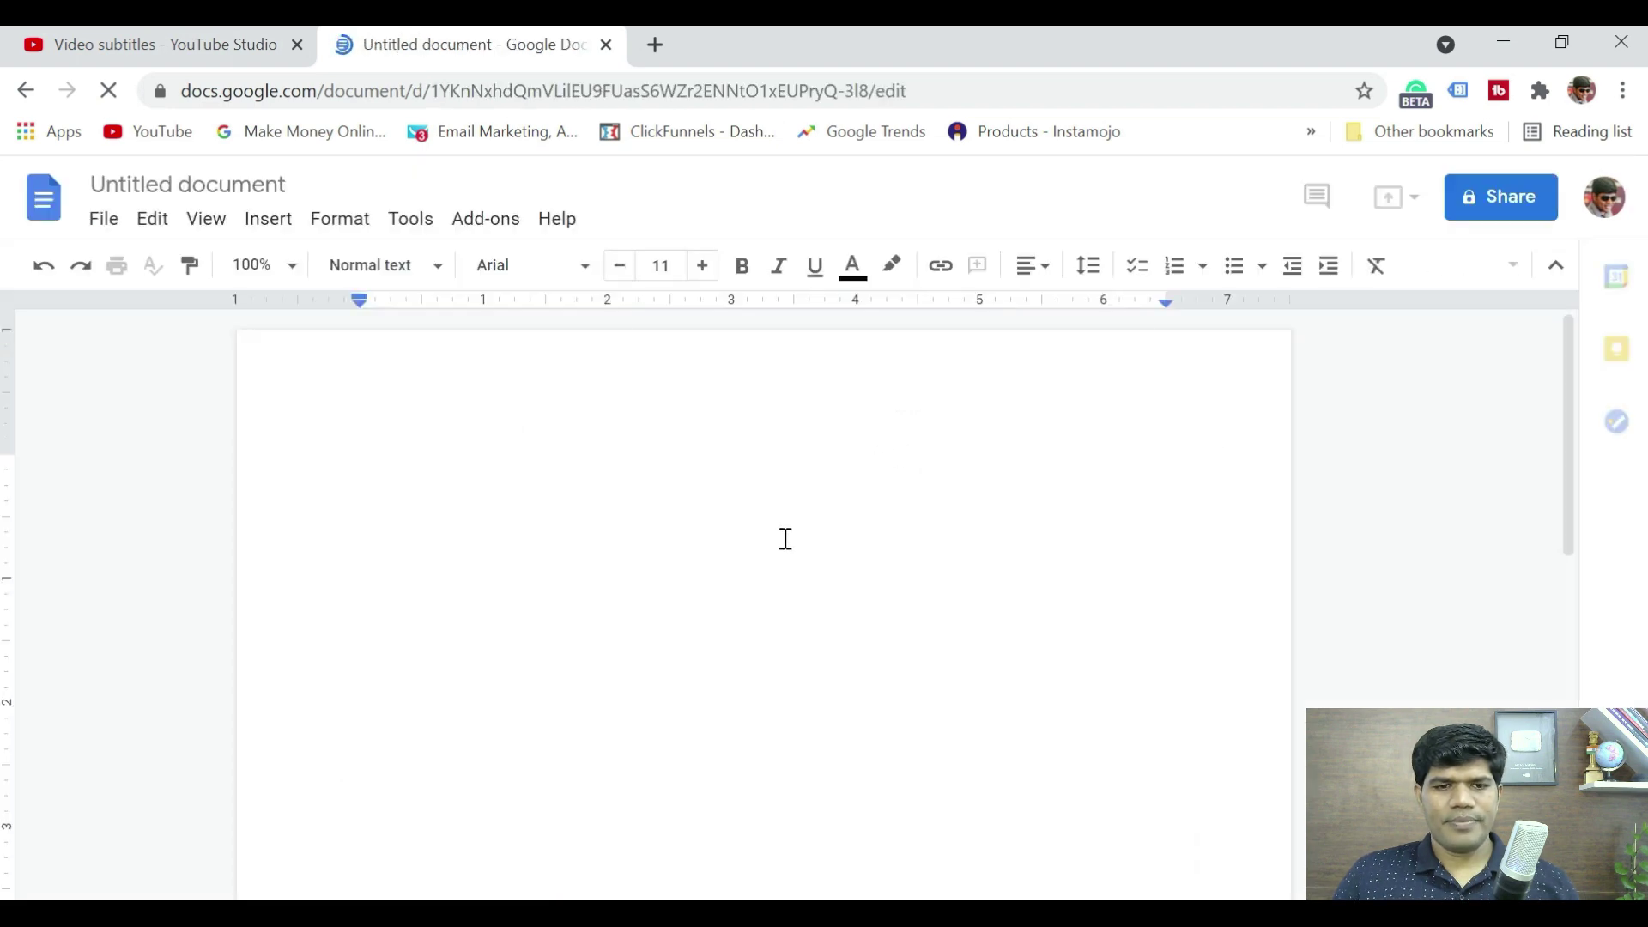
left_click(412, 223)
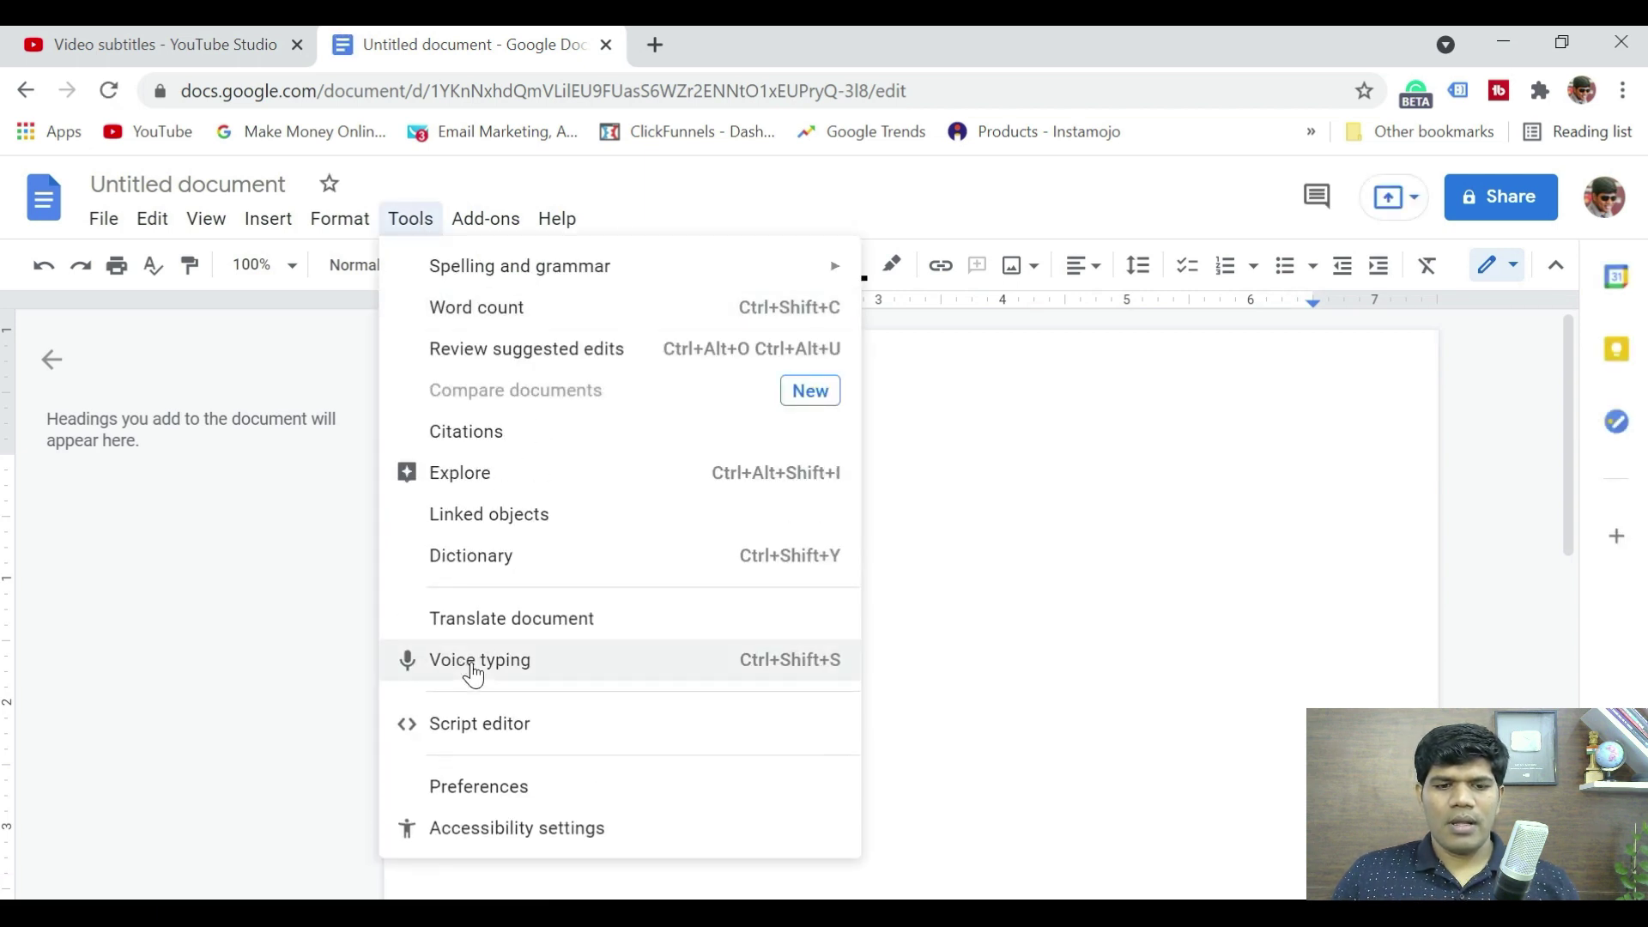
left_click(474, 674)
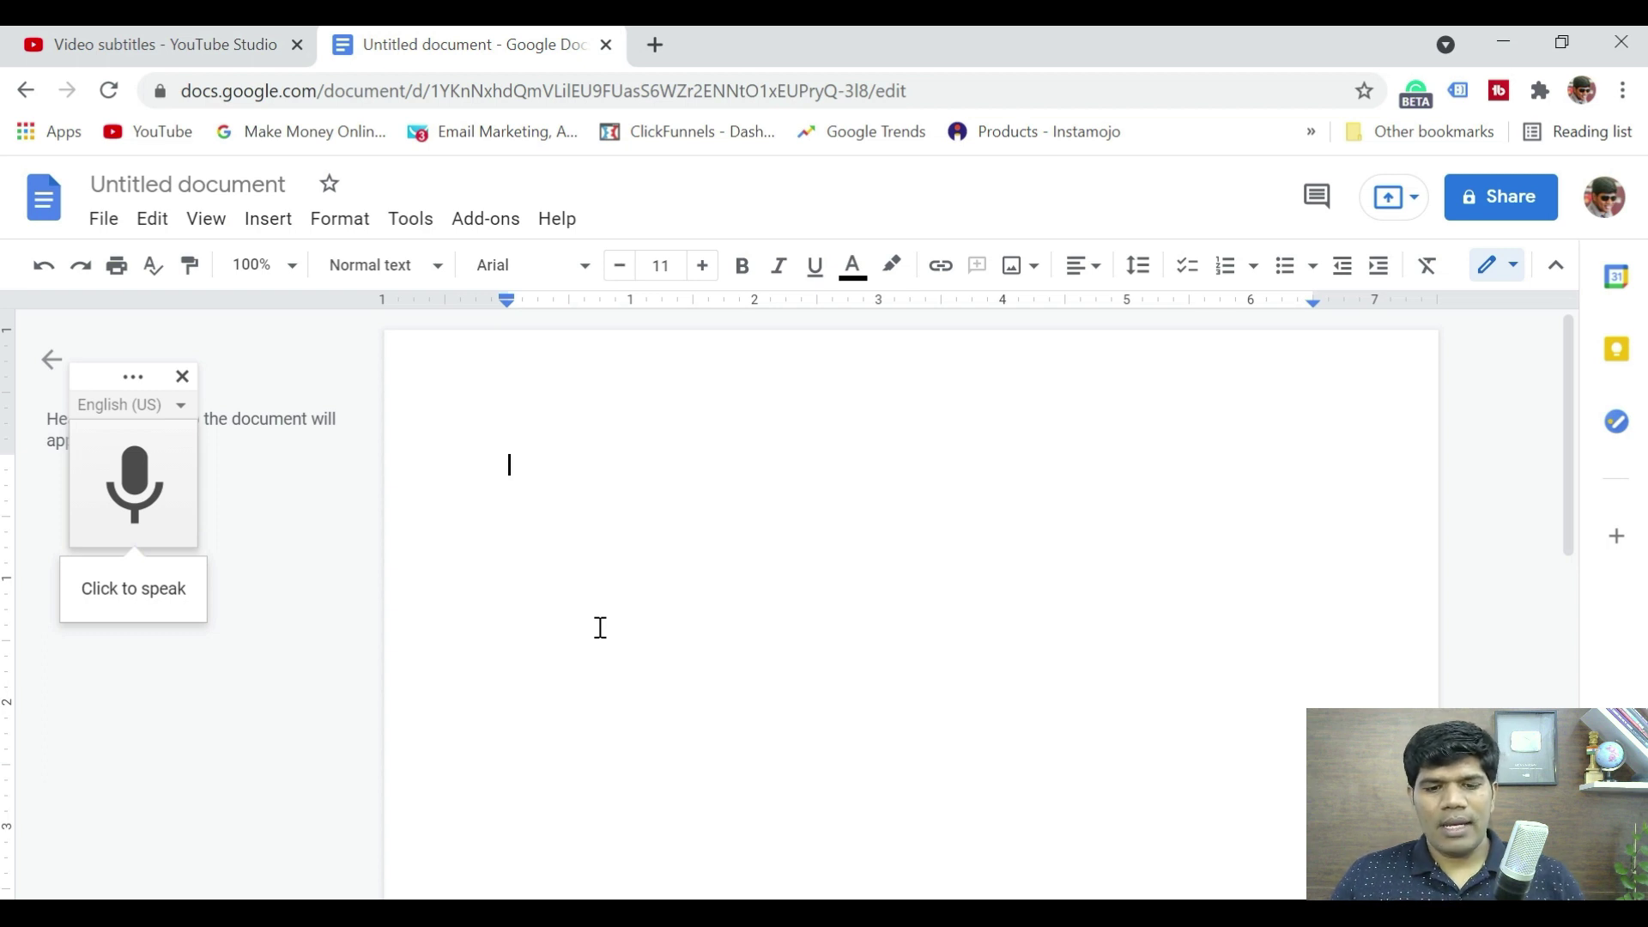
Play the PowerPoint tutorial video in Movies & TV, rewound to an earlier point.
left_click(685, 895)
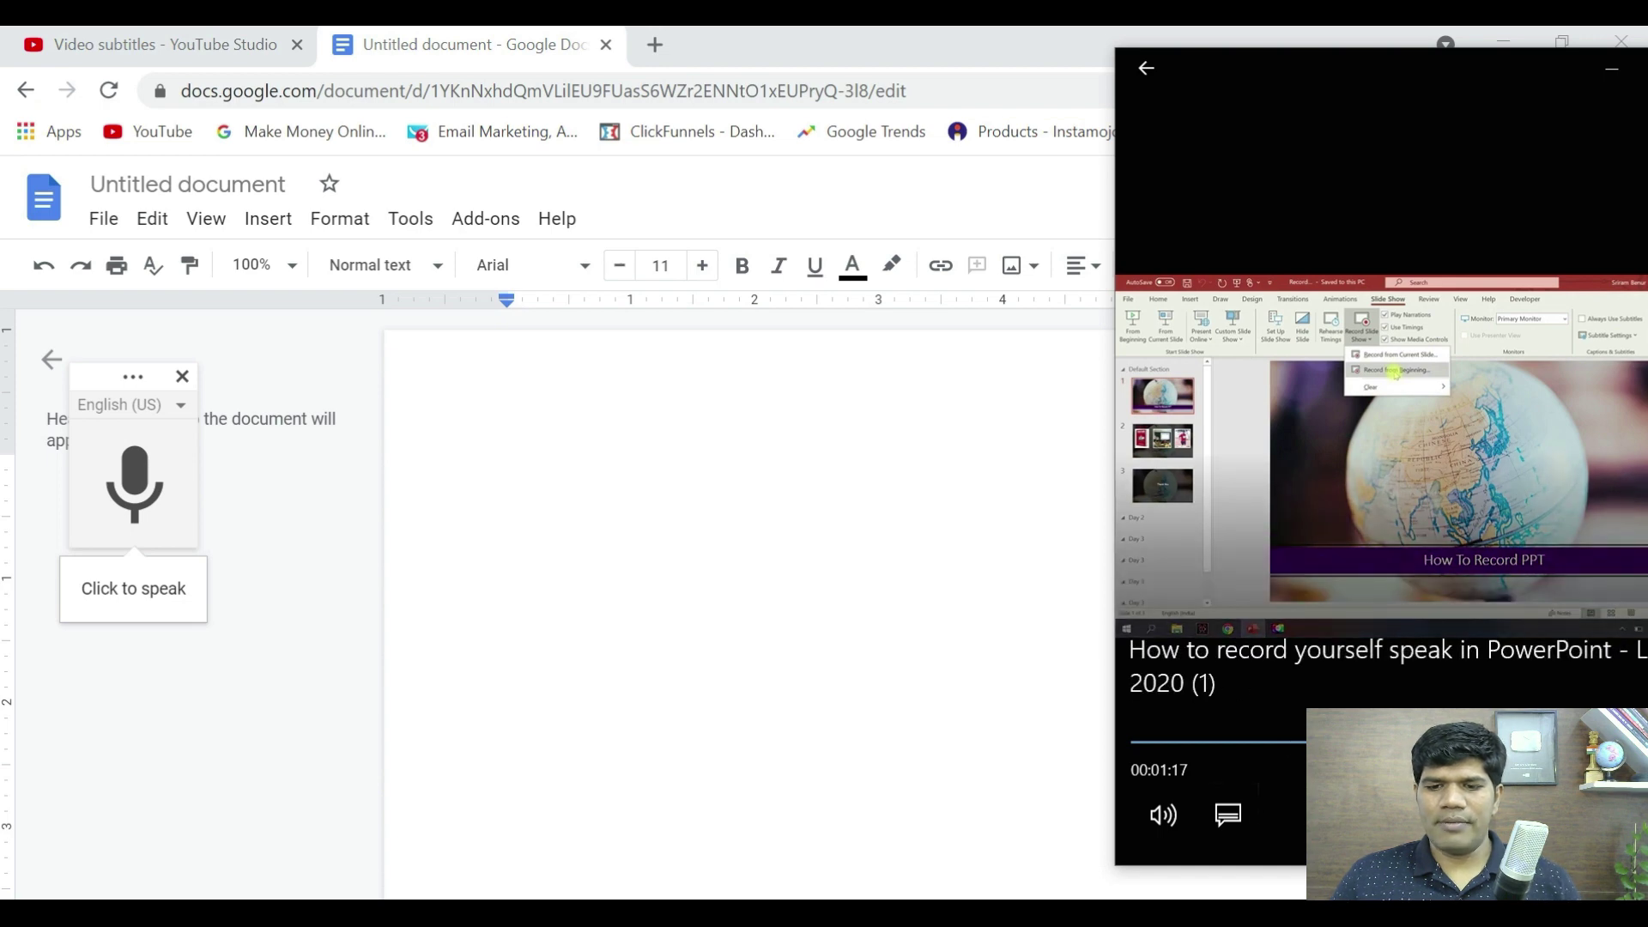
left_click(1209, 745)
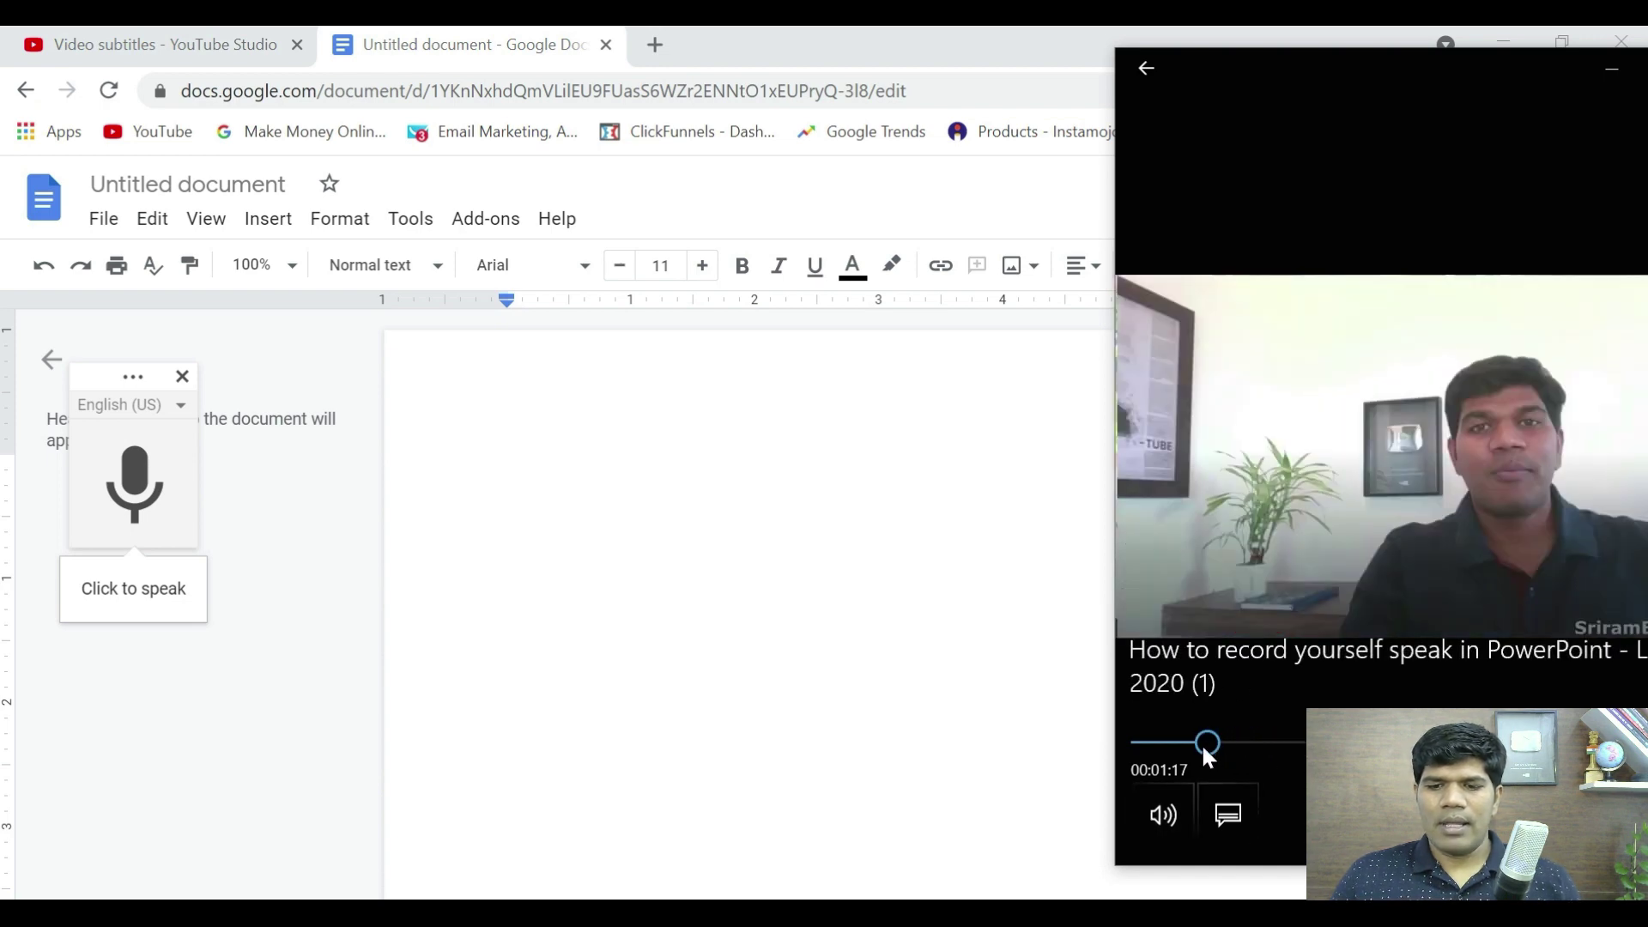
left_click_drag(1202, 744, 1168, 744)
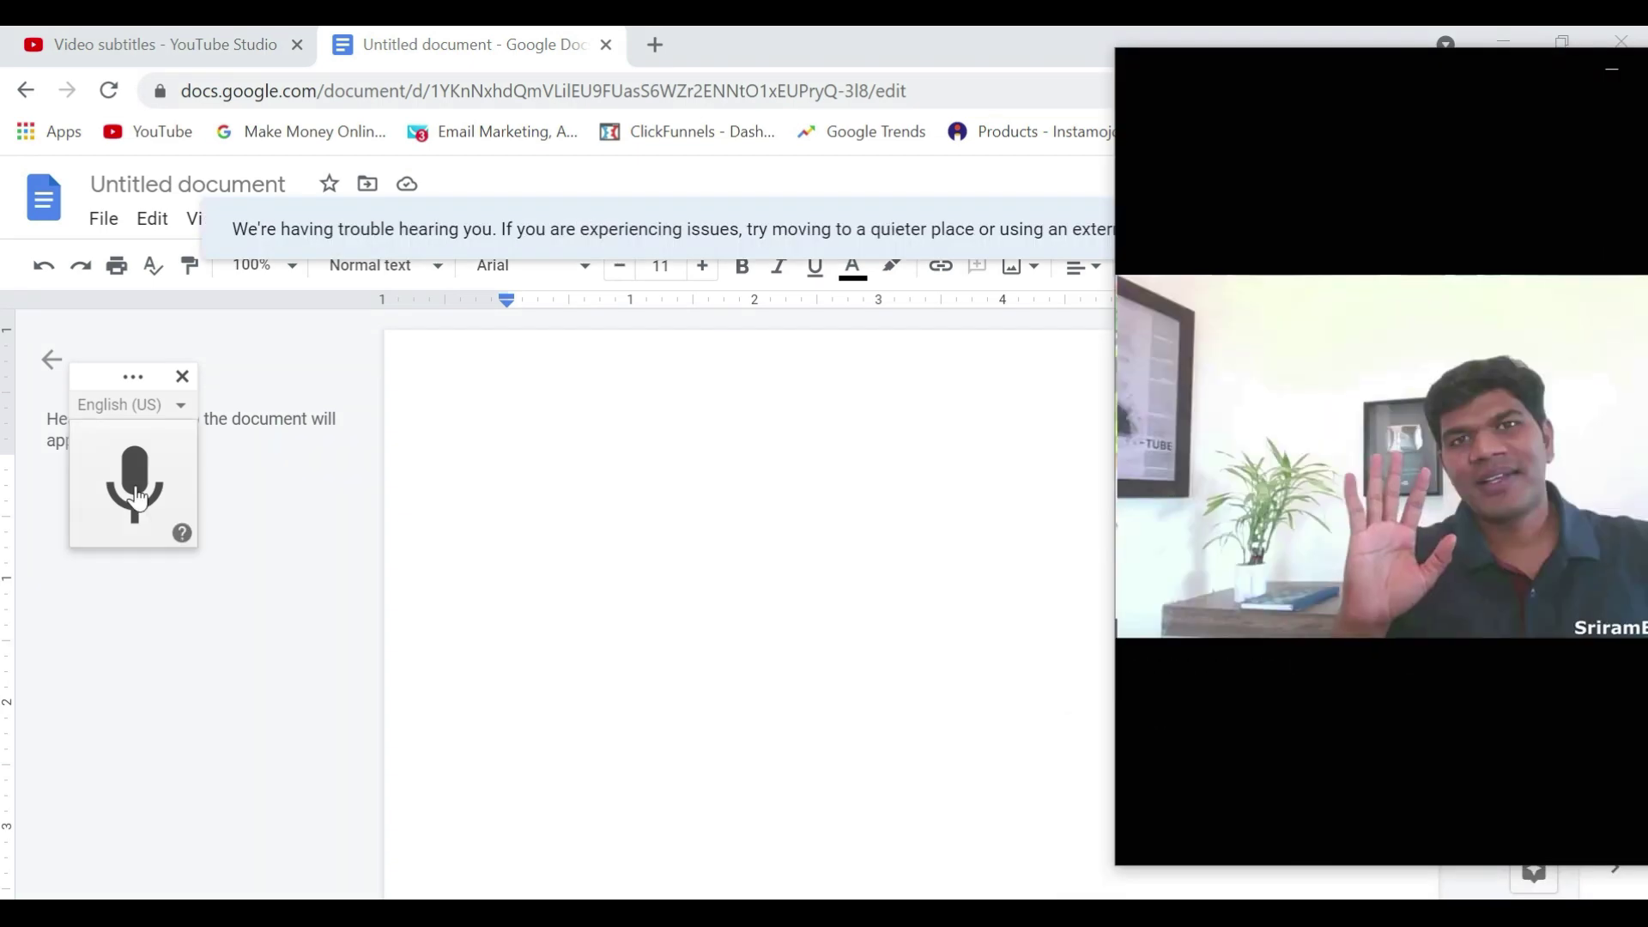
Voice-type the video's speech, starting 'How to record a presentation audio video', then stop dictation.
left_click(135, 489)
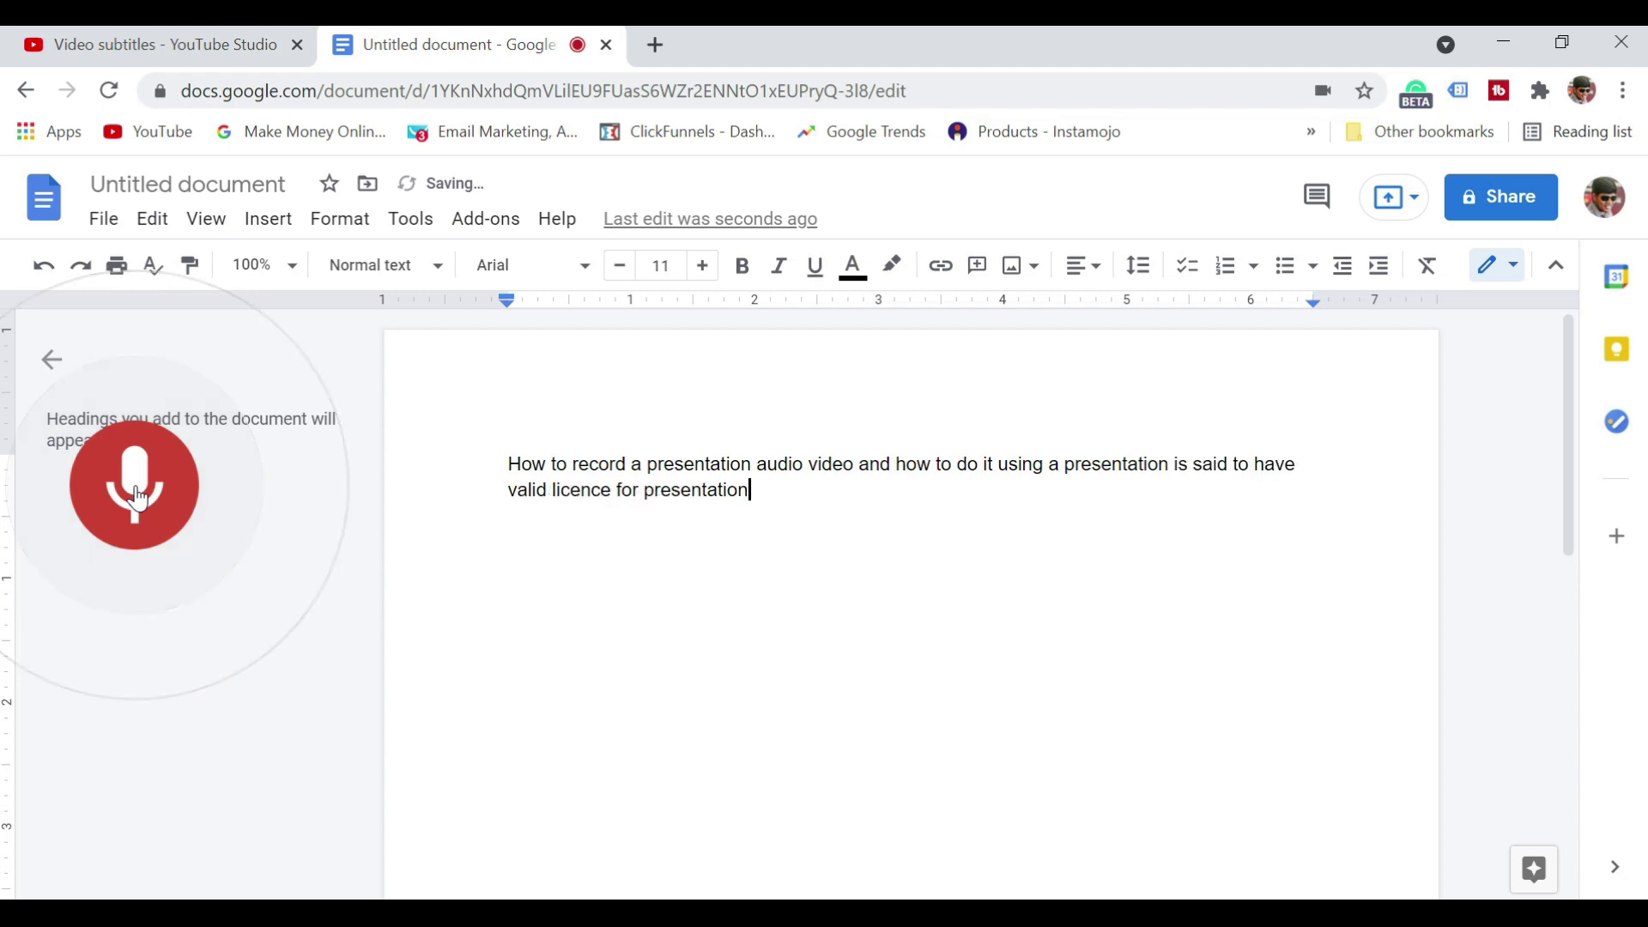
left_click(137, 498)
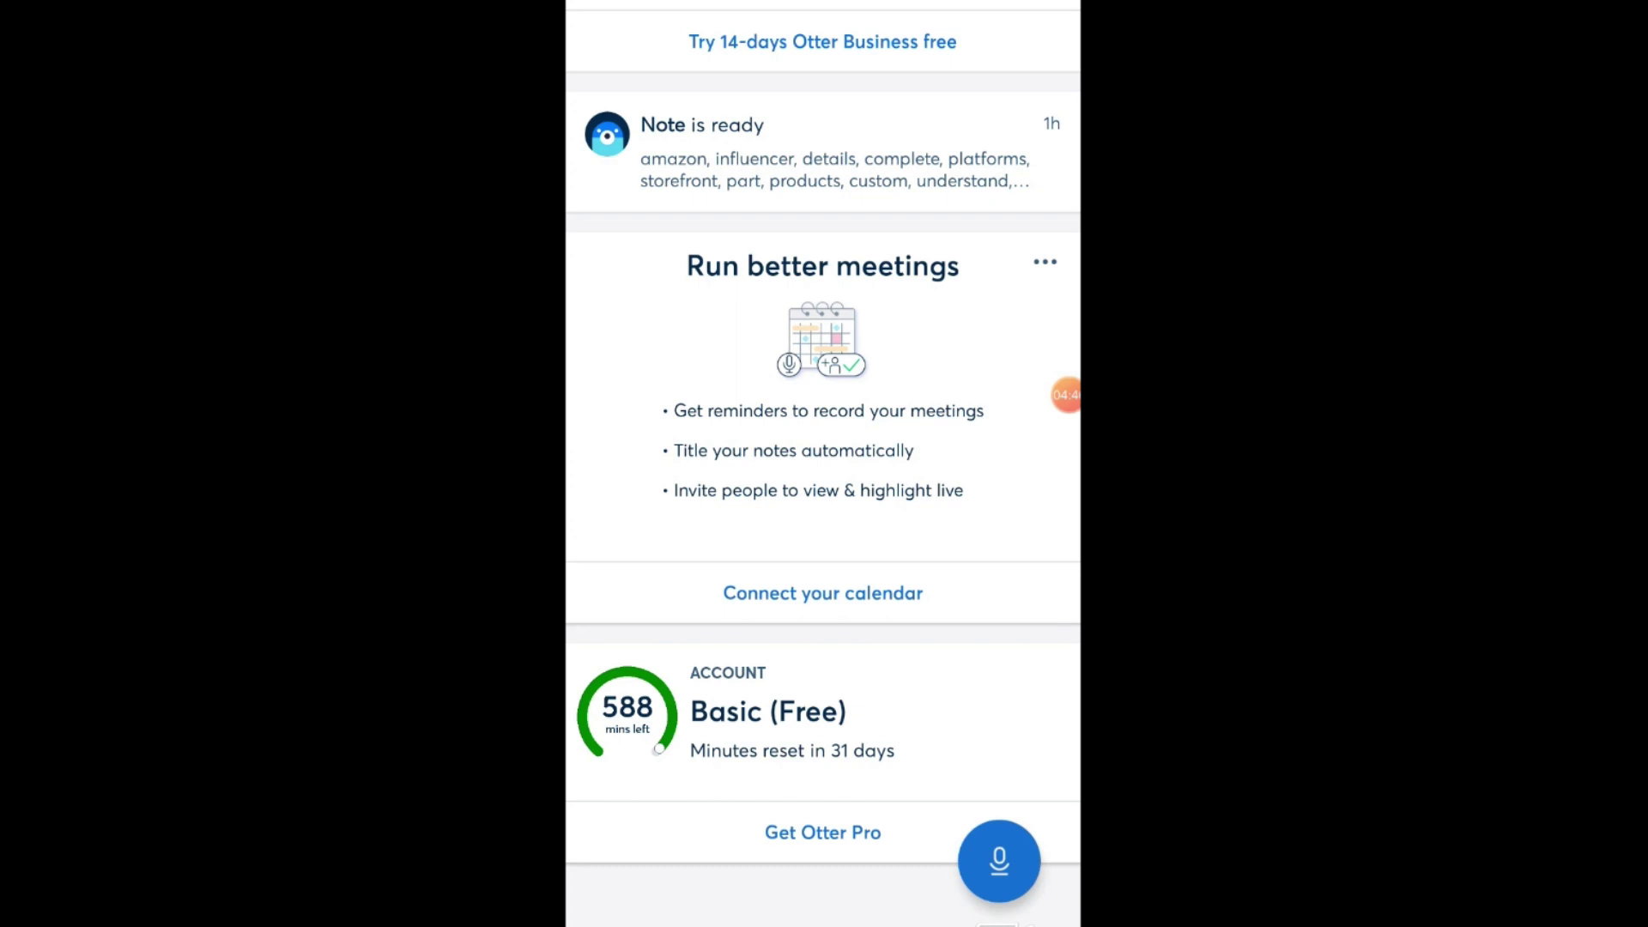
scroll(822, 464, "up", 7)
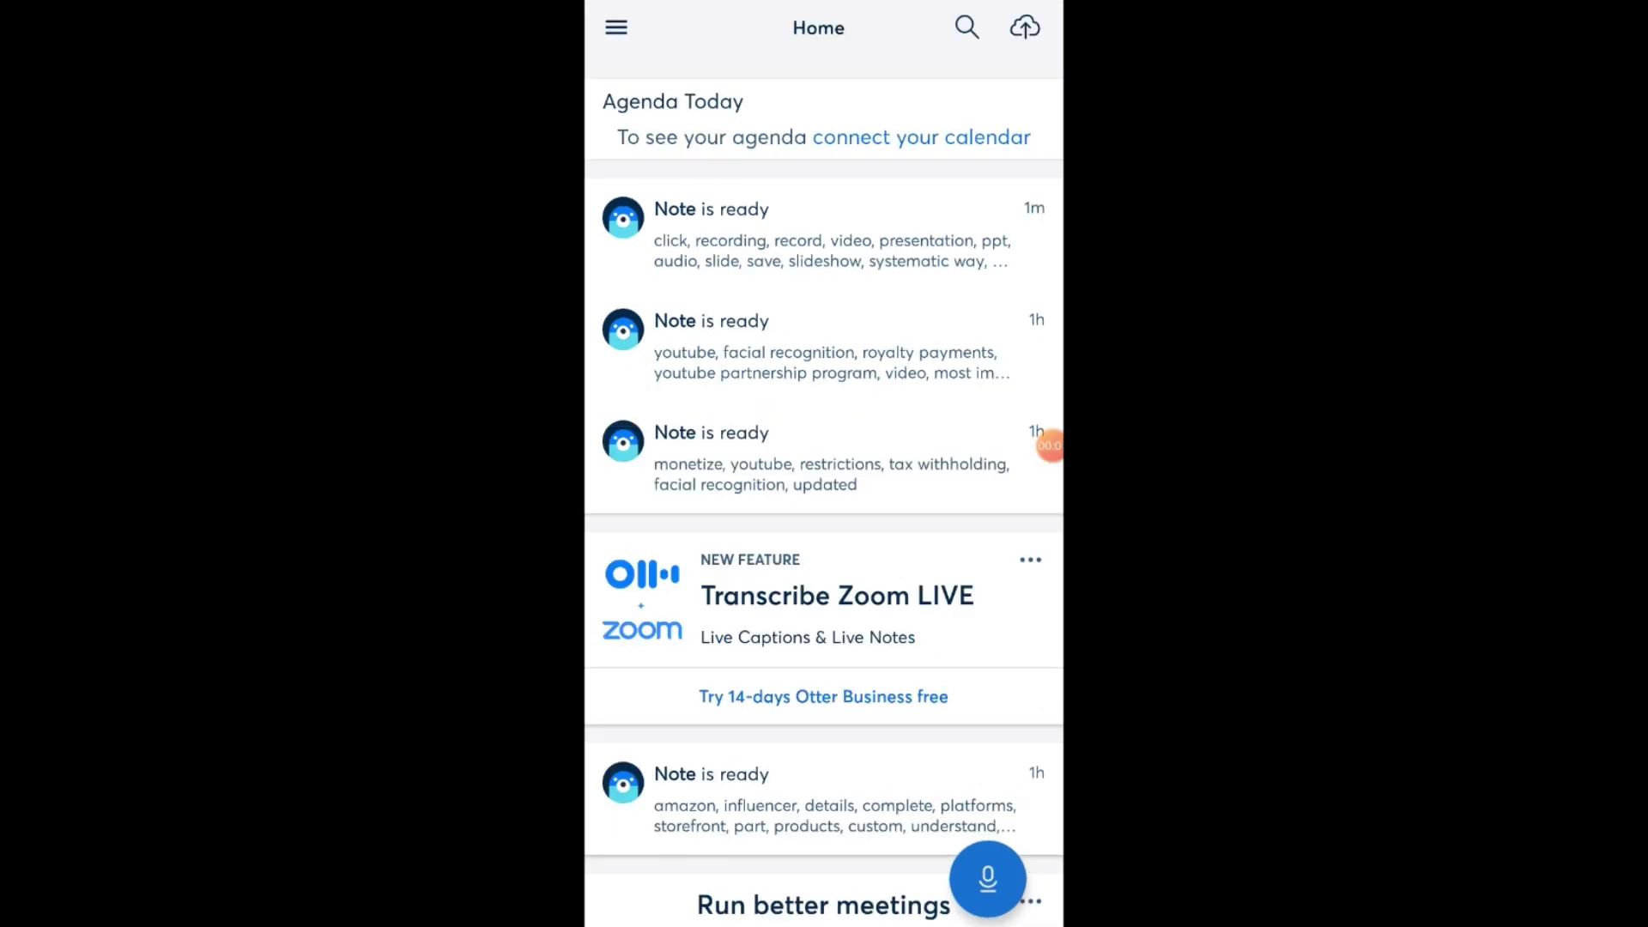
left_click(824, 236)
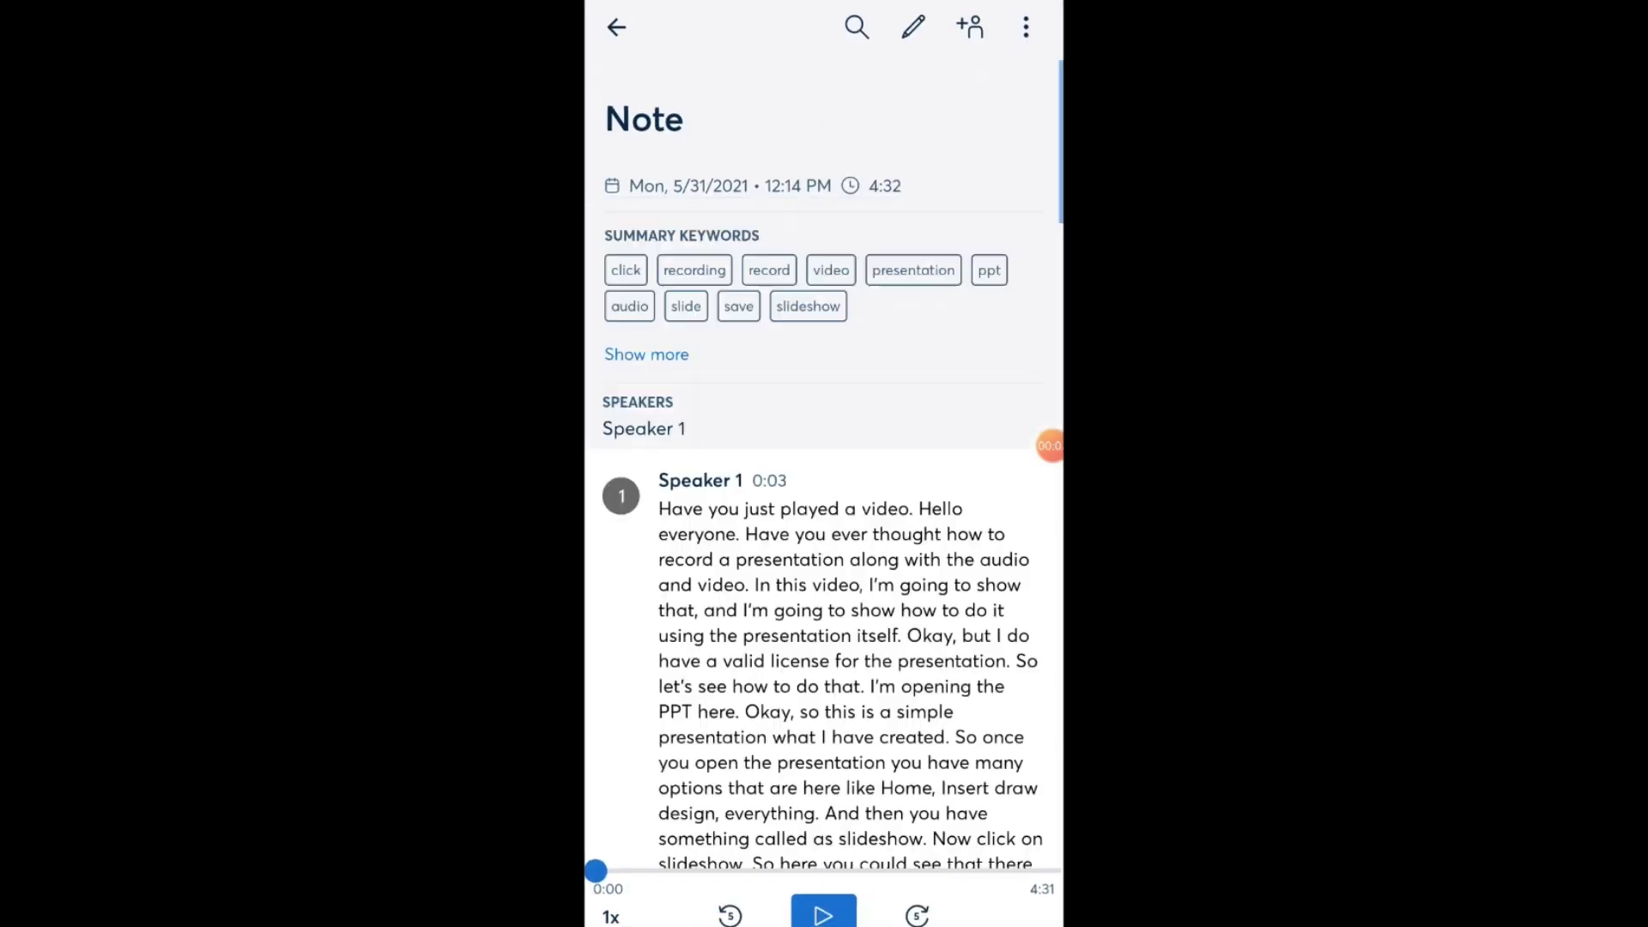
scroll(824, 515, "down", 2)
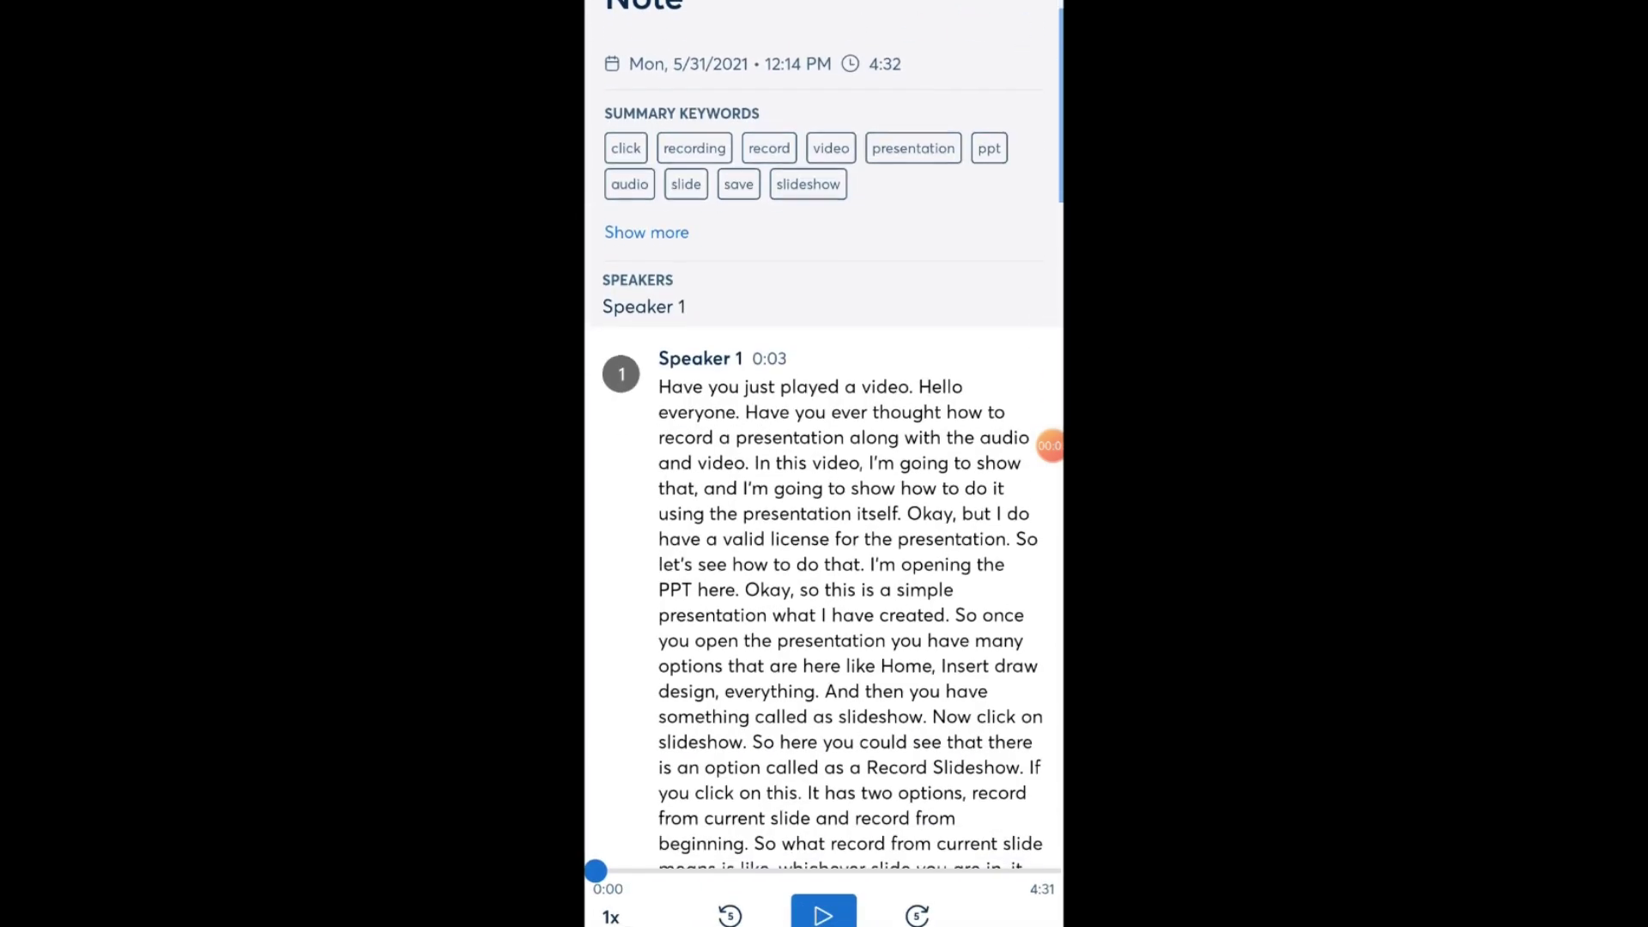
scroll(824, 436, "down", 3)
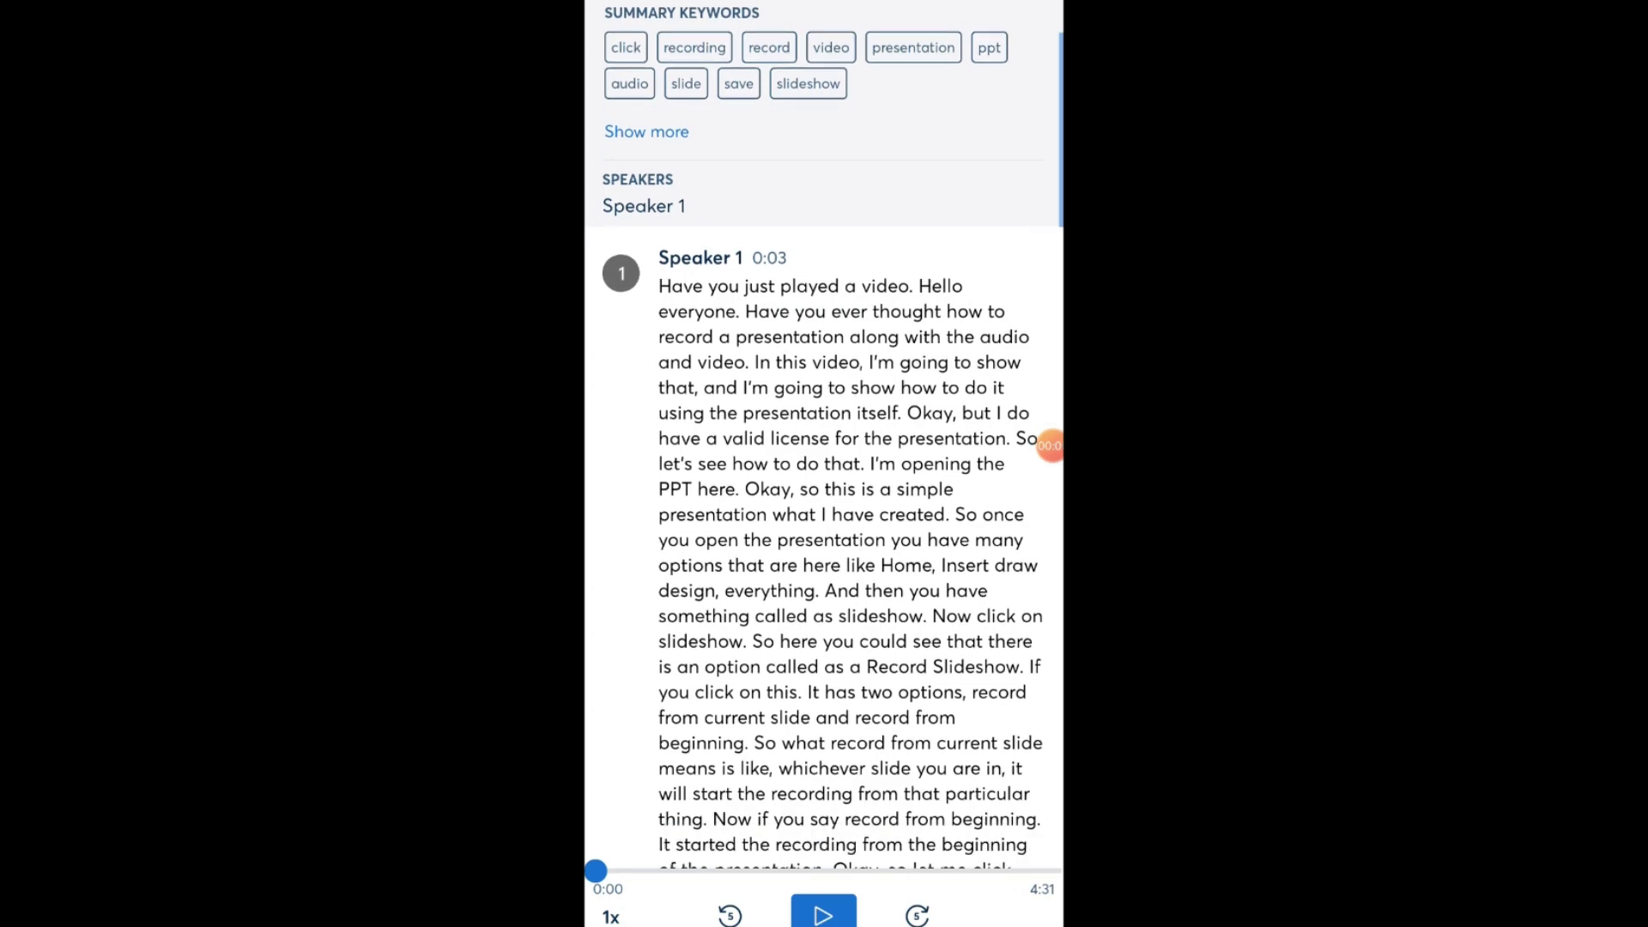
scroll(824, 436, "down", 2)
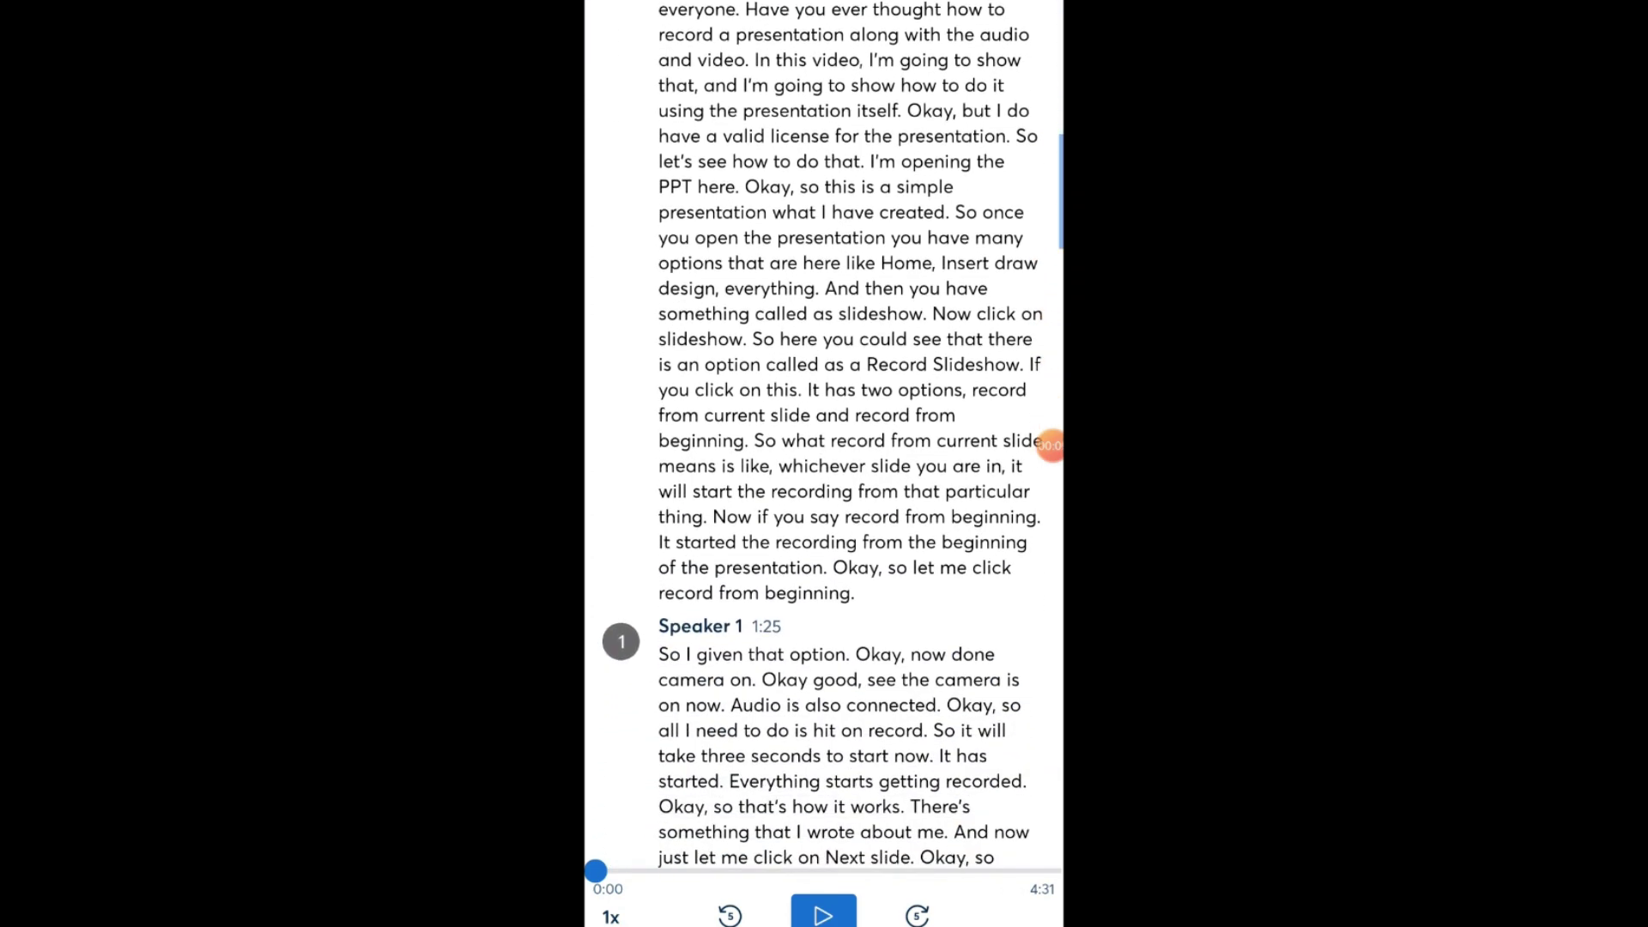
scroll(824, 436, "up", 4)
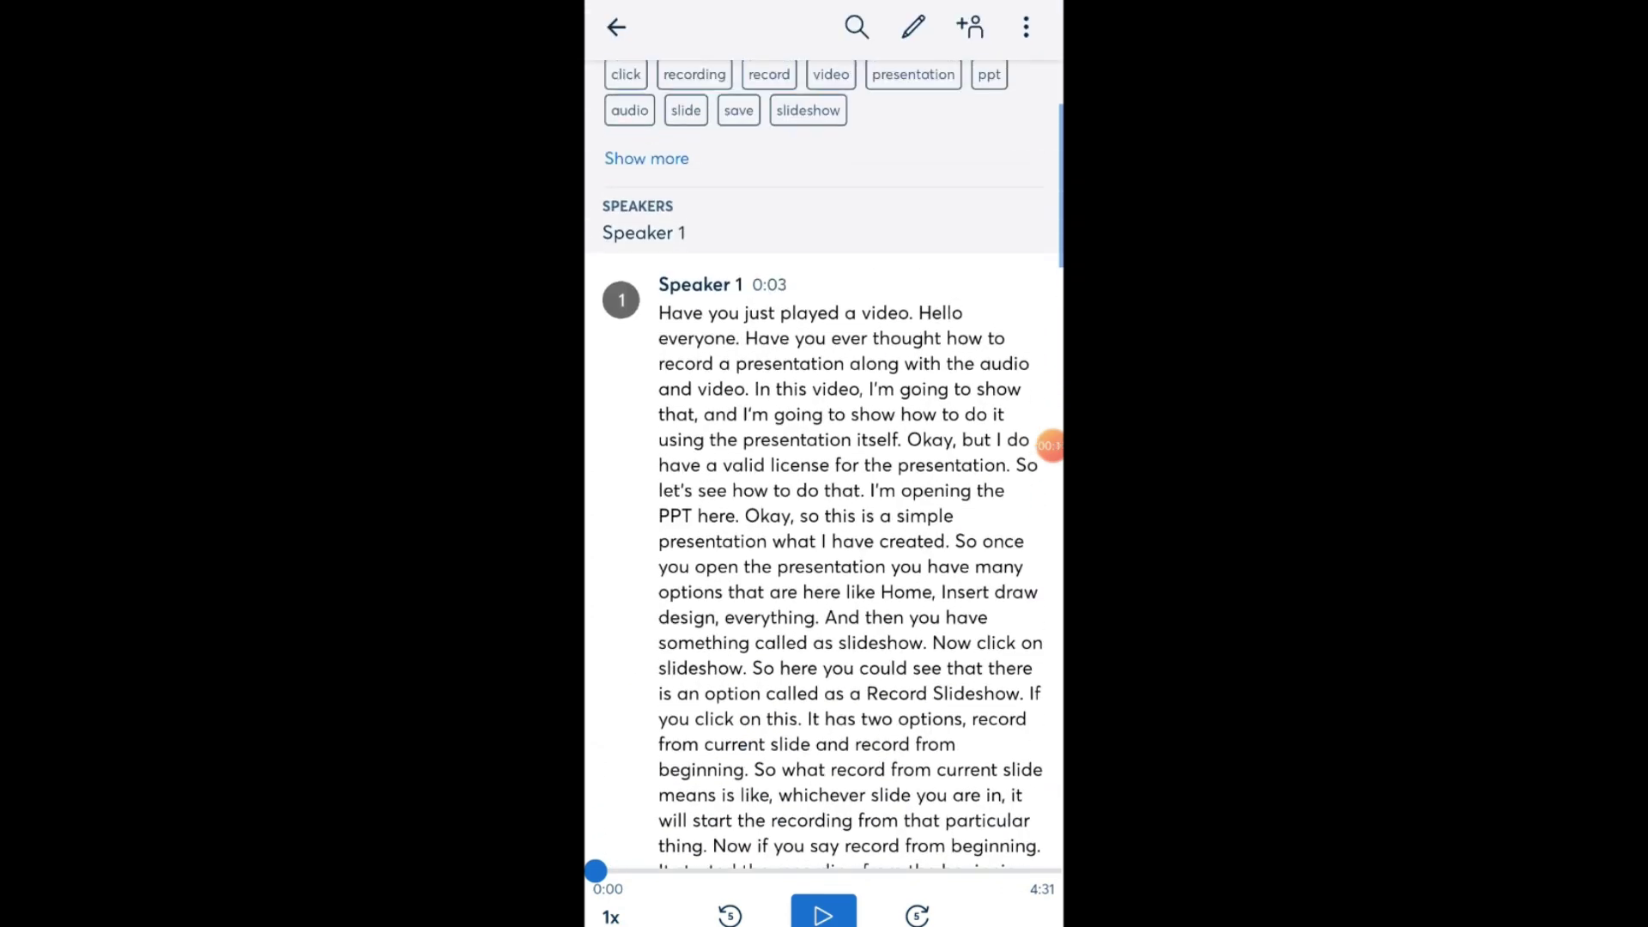
scroll(824, 436, "down", 1)
scroll(824, 436, "down", 4)
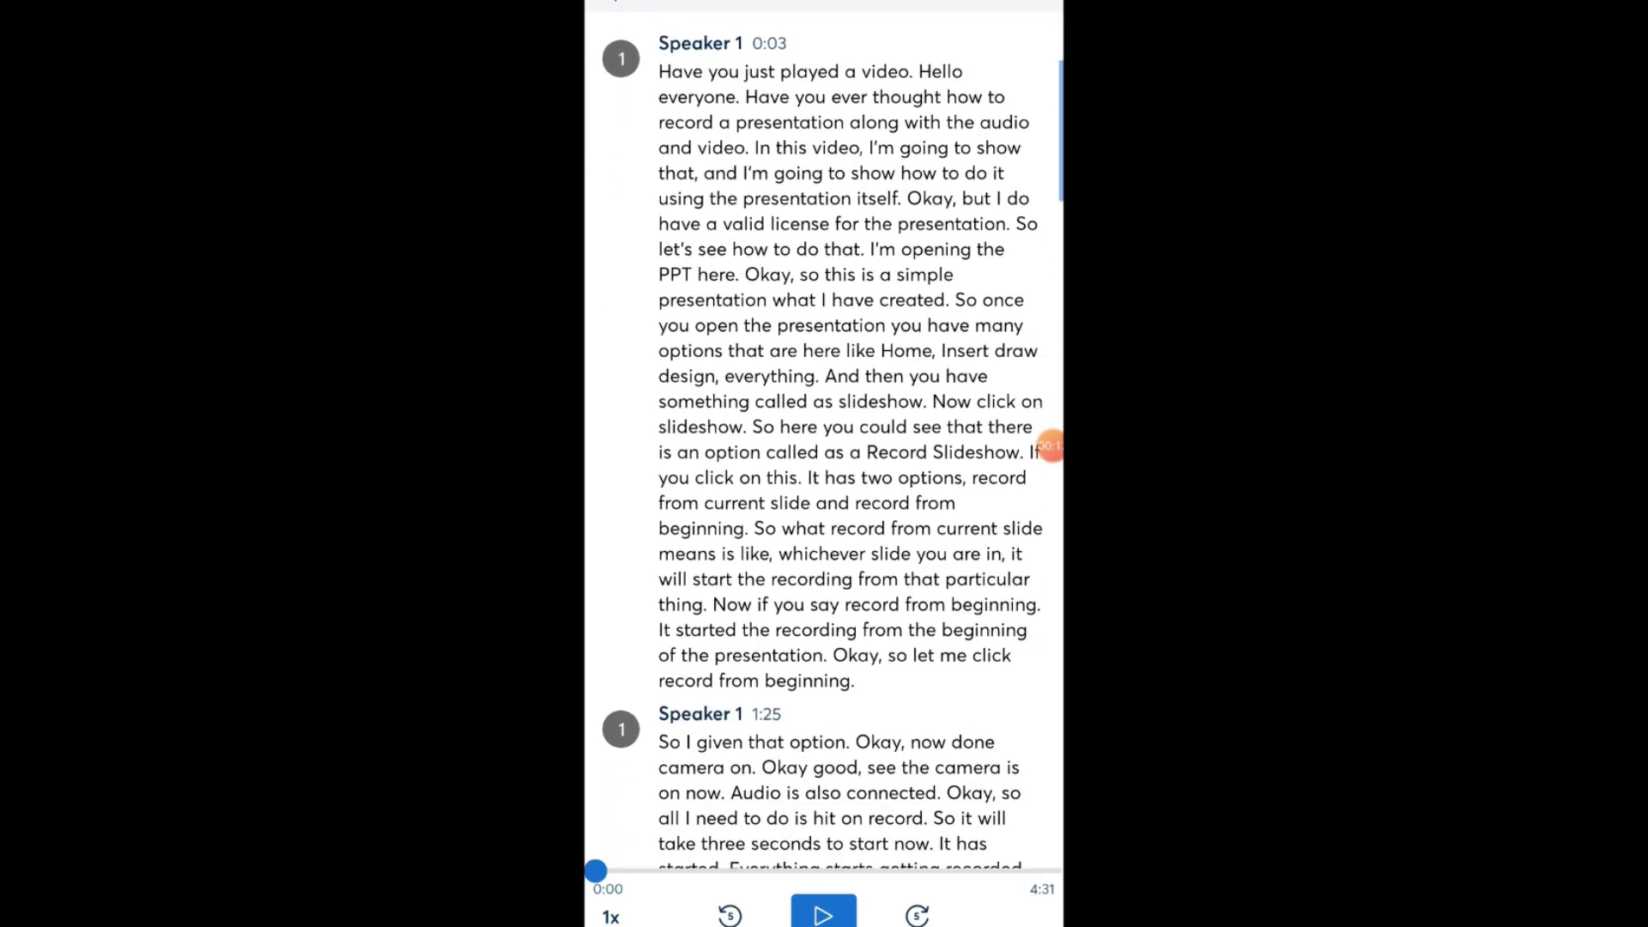
scroll(825, 436, "down", 4)
scroll(824, 436, "down", 2)
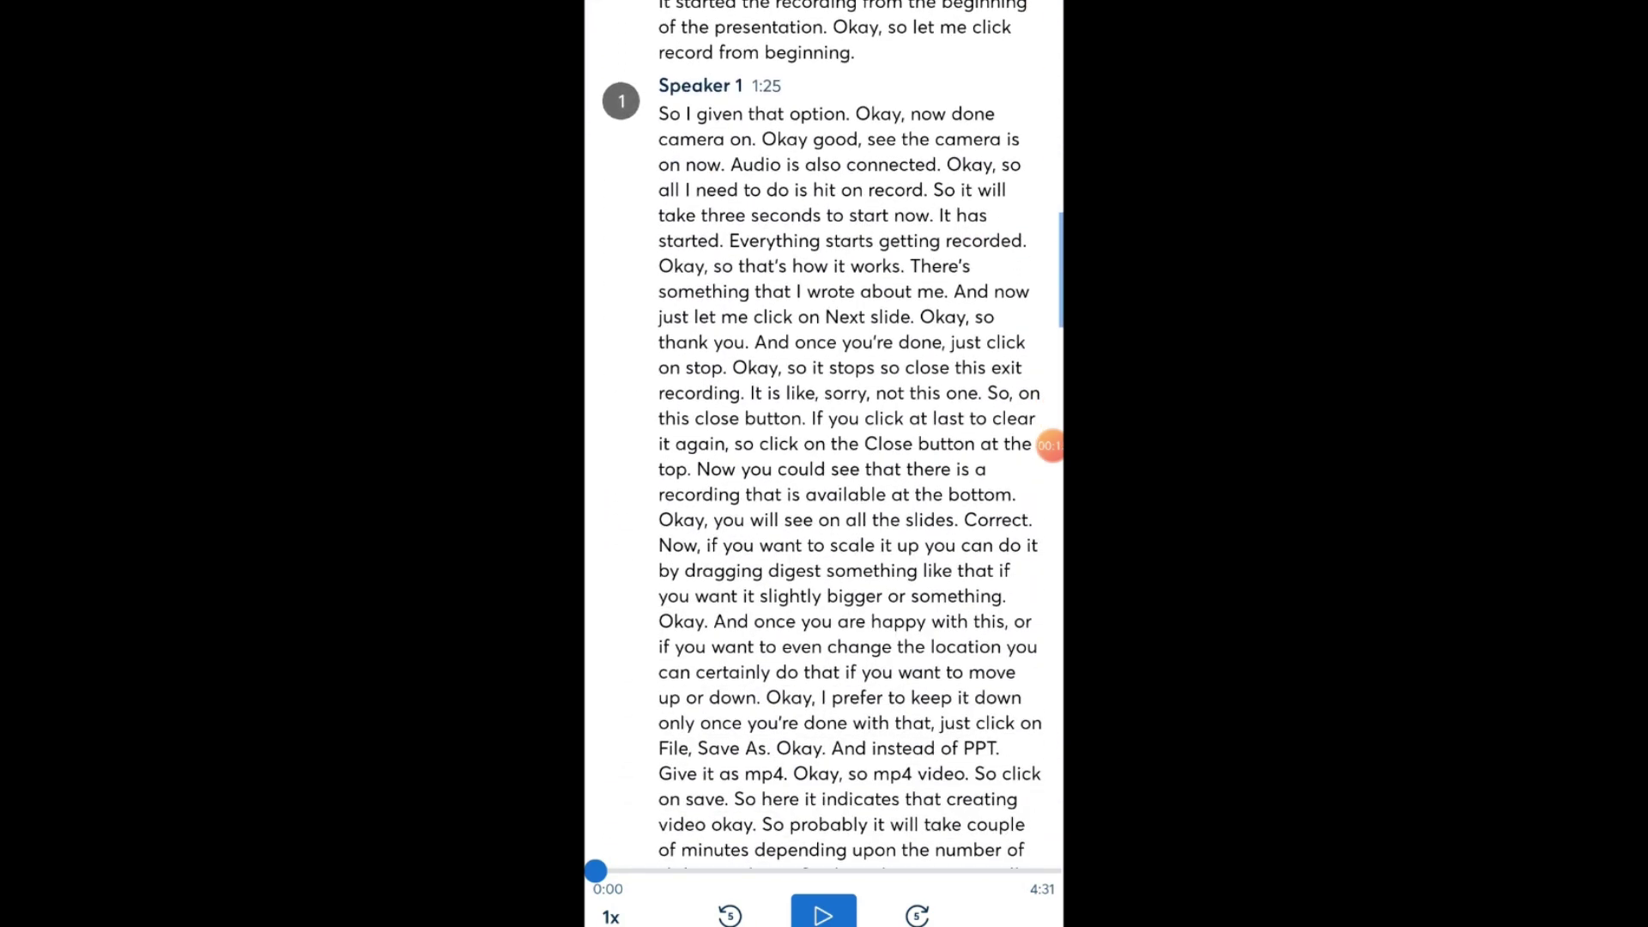
scroll(824, 436, "down", 4)
scroll(824, 436, "down", 3)
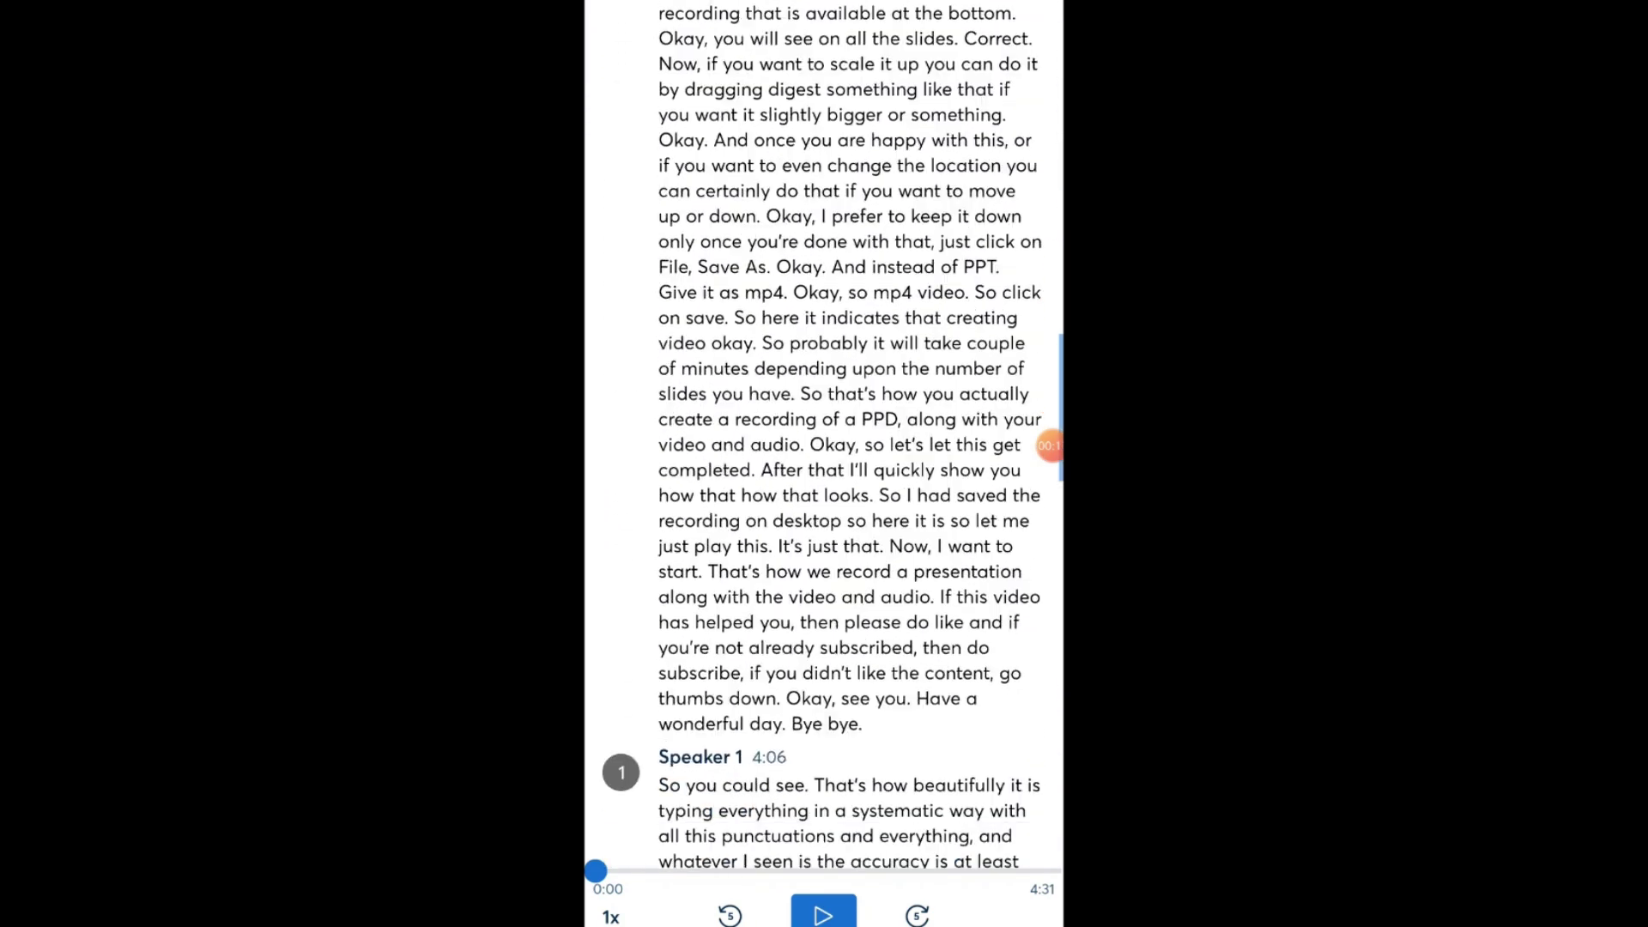
scroll(824, 436, "up", 10)
scroll(825, 436, "up", 10)
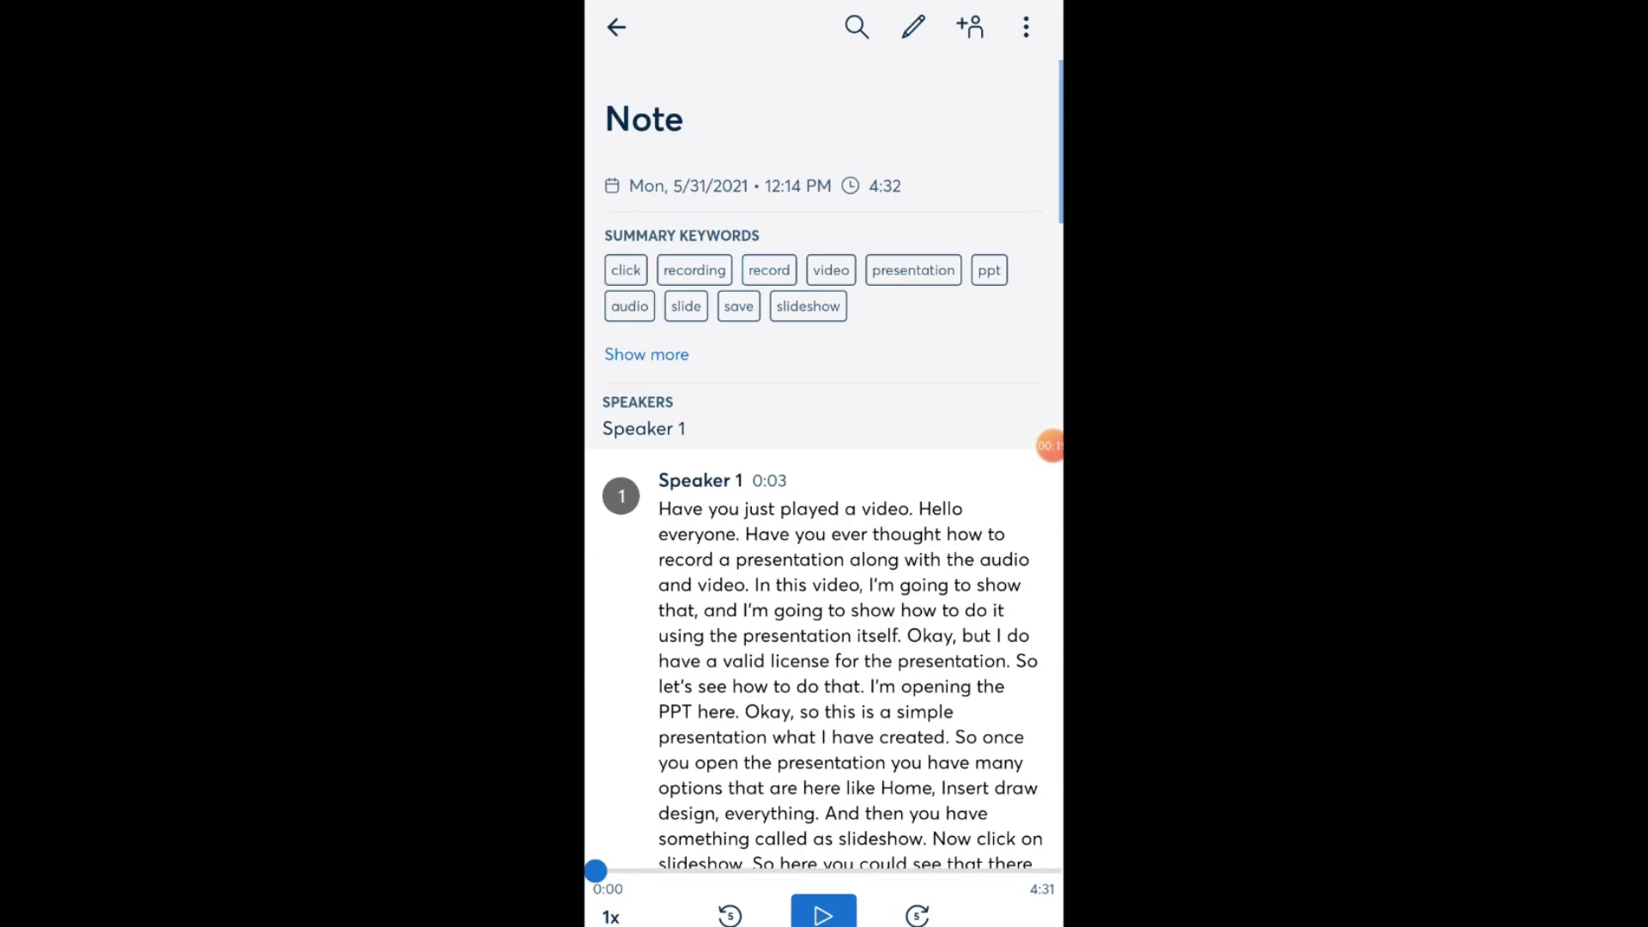
Export the Otter Note transcript as TXT and e-mail it via Outlook to a suggested contact.
left_click(1025, 27)
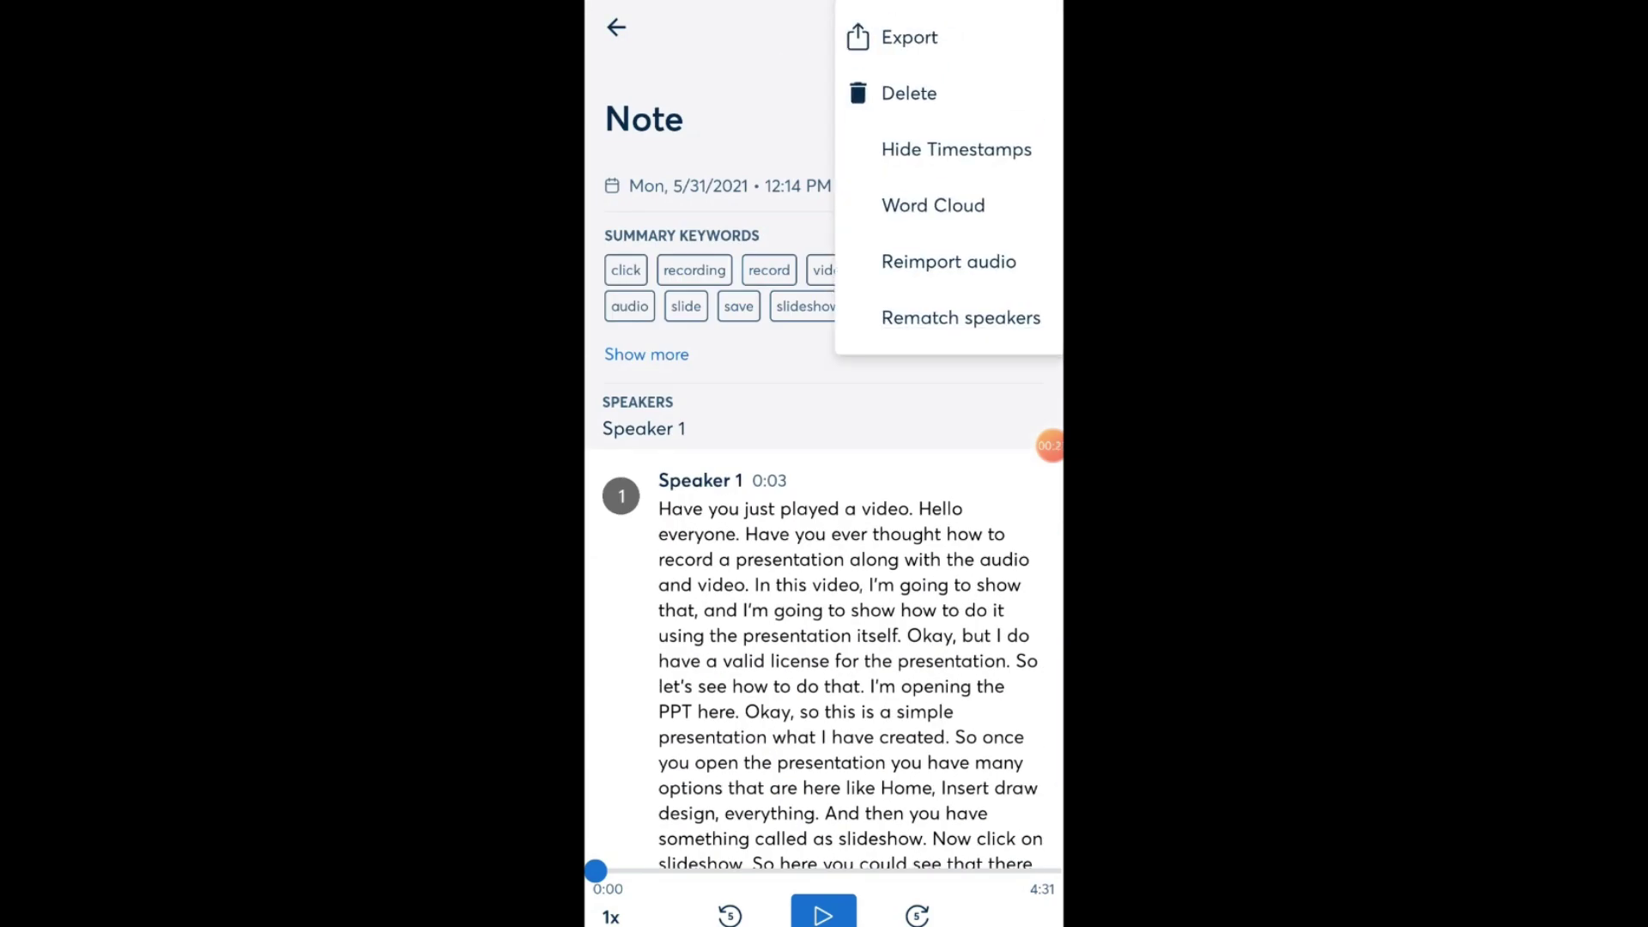
left_click(909, 37)
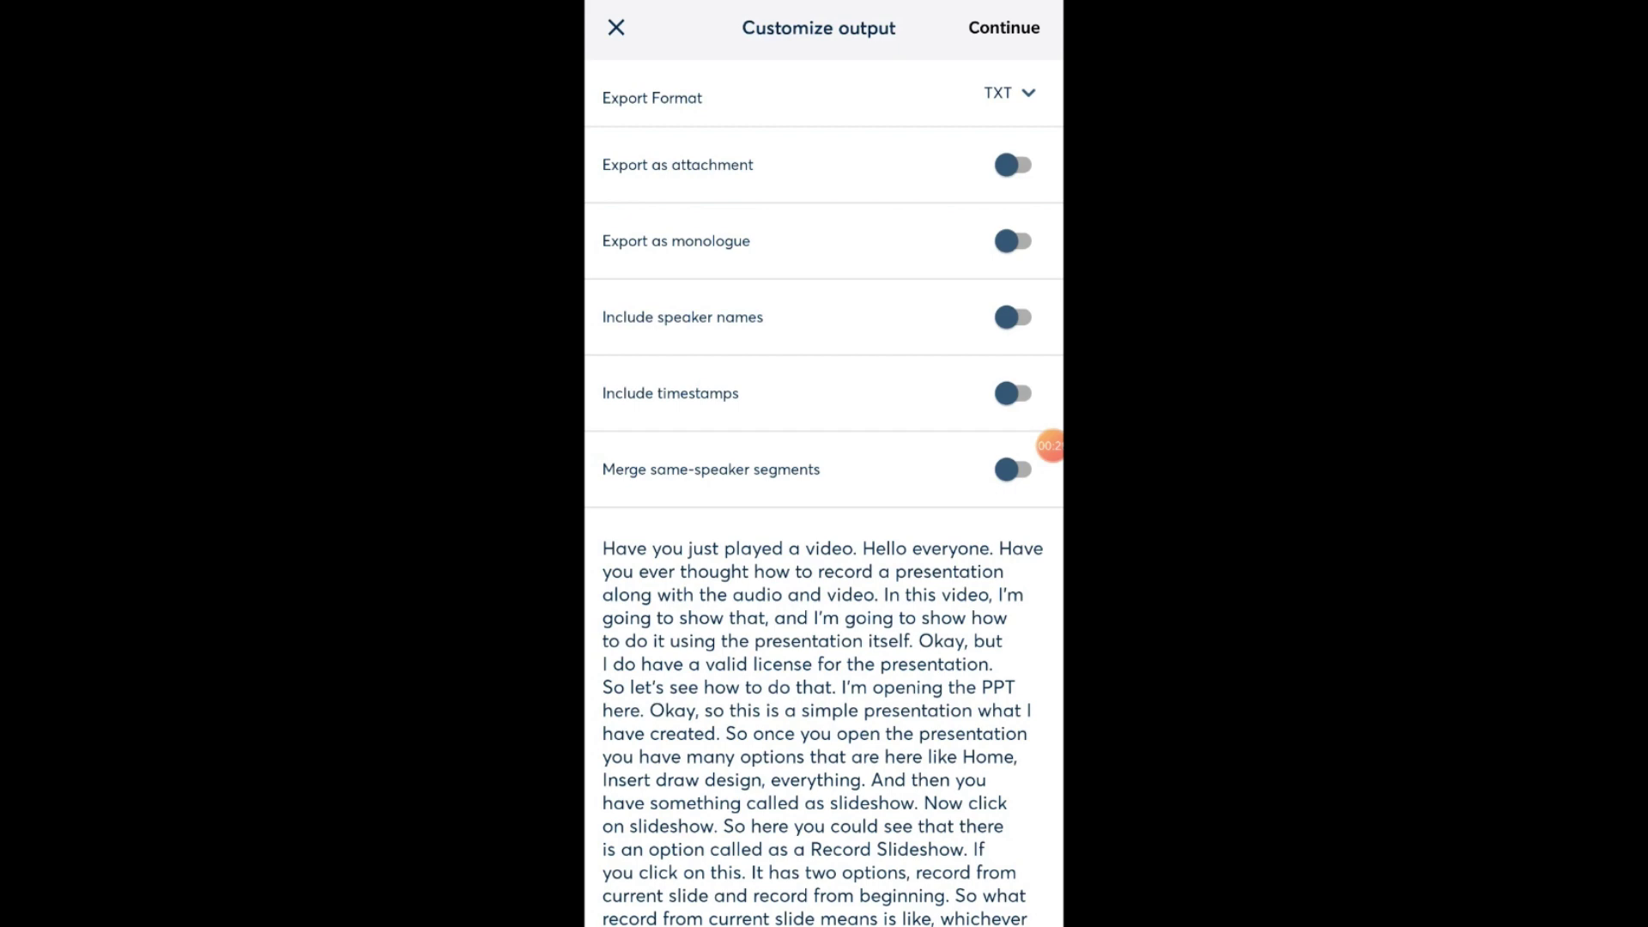
left_click(1005, 27)
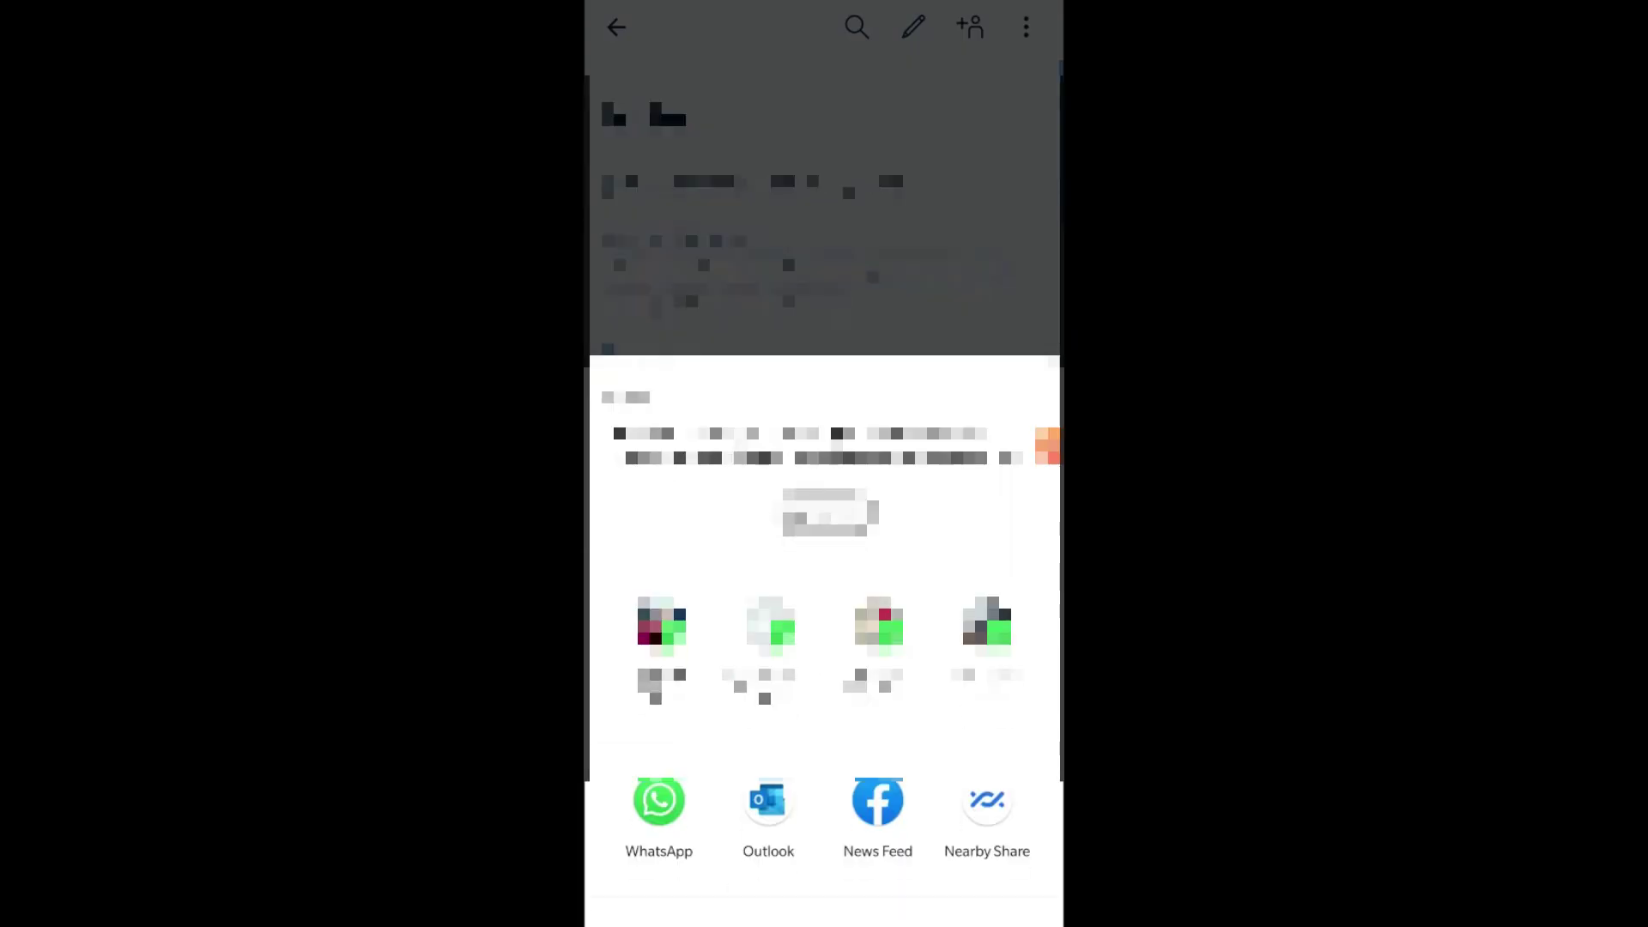
left_click(768, 812)
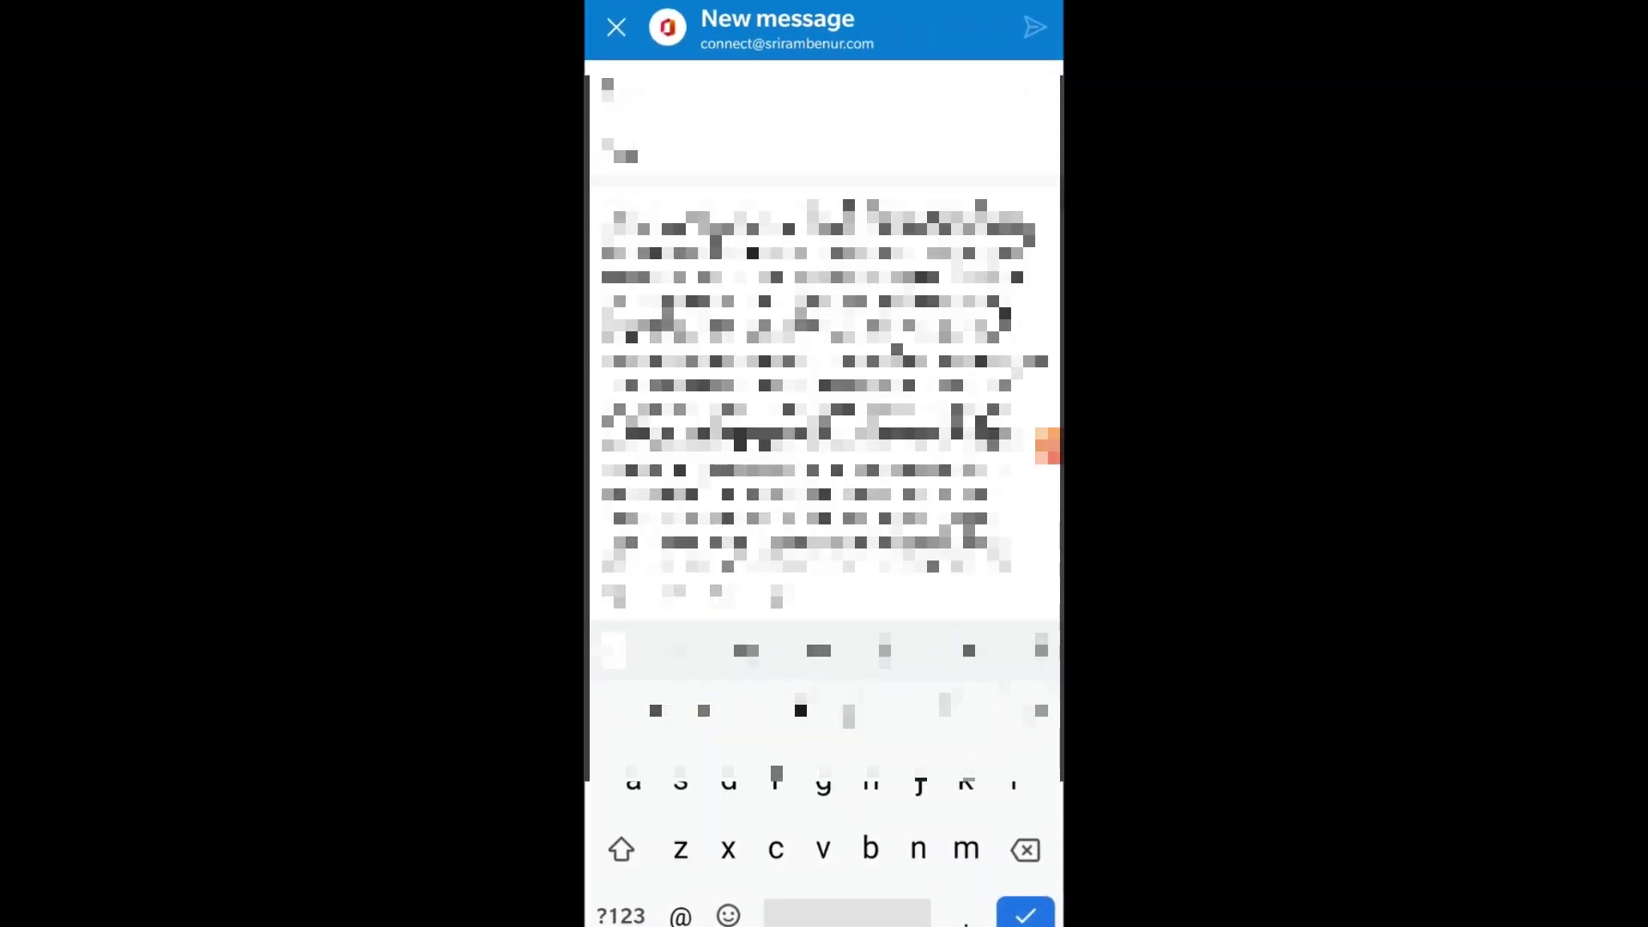
type("c")
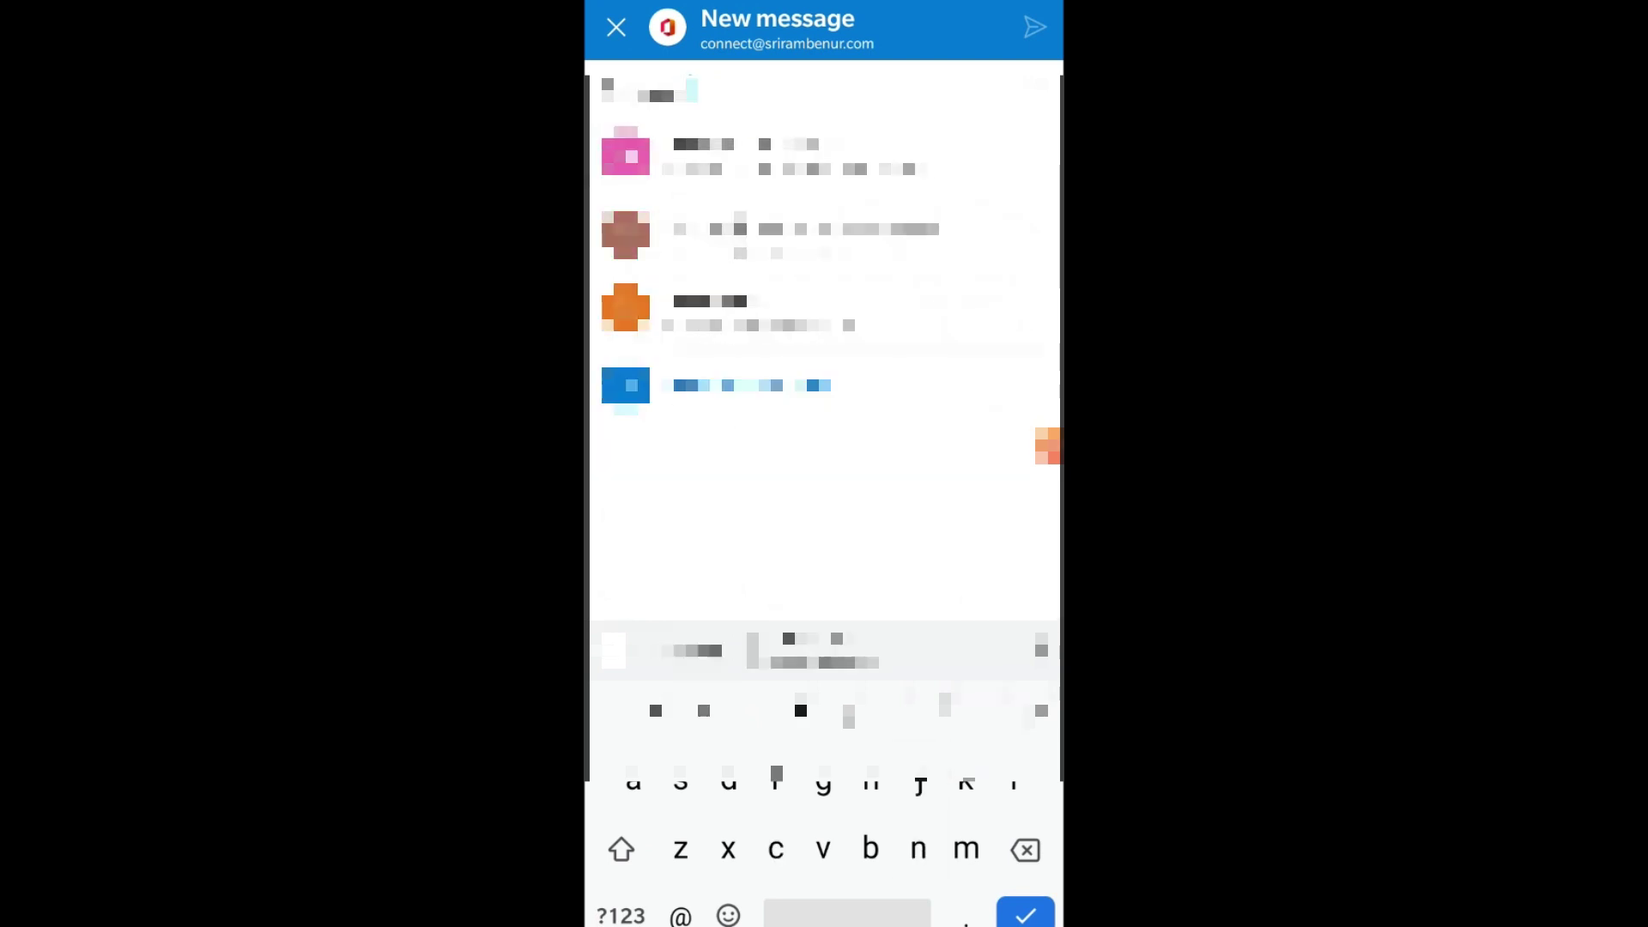
left_click(710, 307)
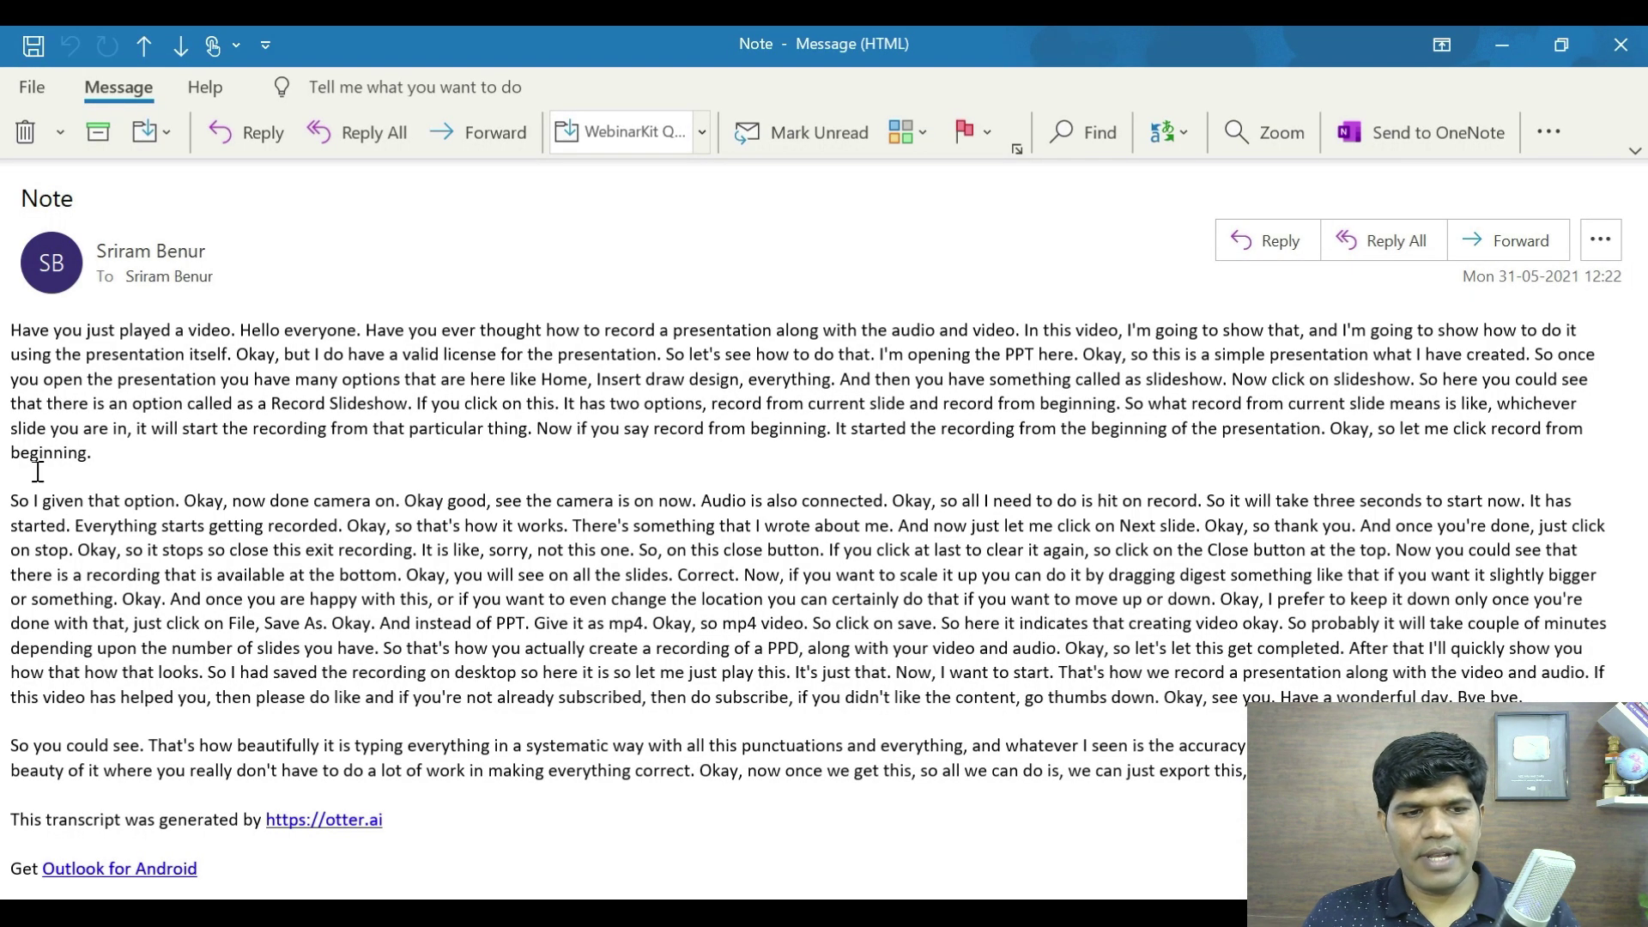
Select the transcript text in the Note e-mail body.
left_click_drag(8, 328, 1515, 645)
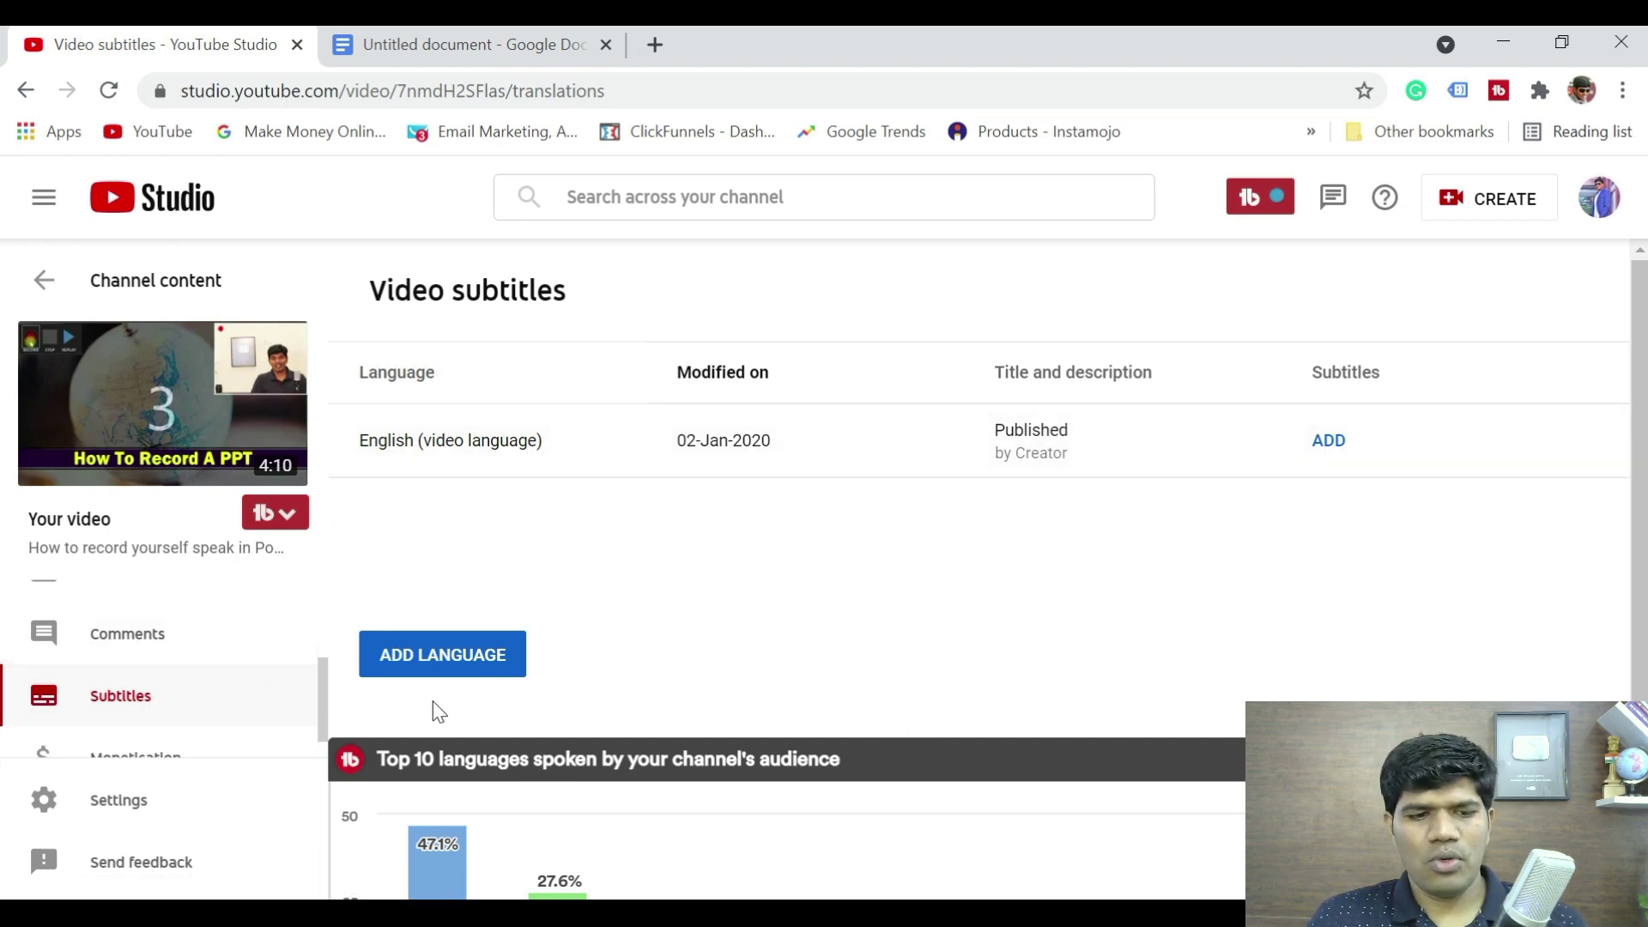
Paste the copied transcript as manually typed English subtitles and sync it to the timeline.
left_click(1327, 441)
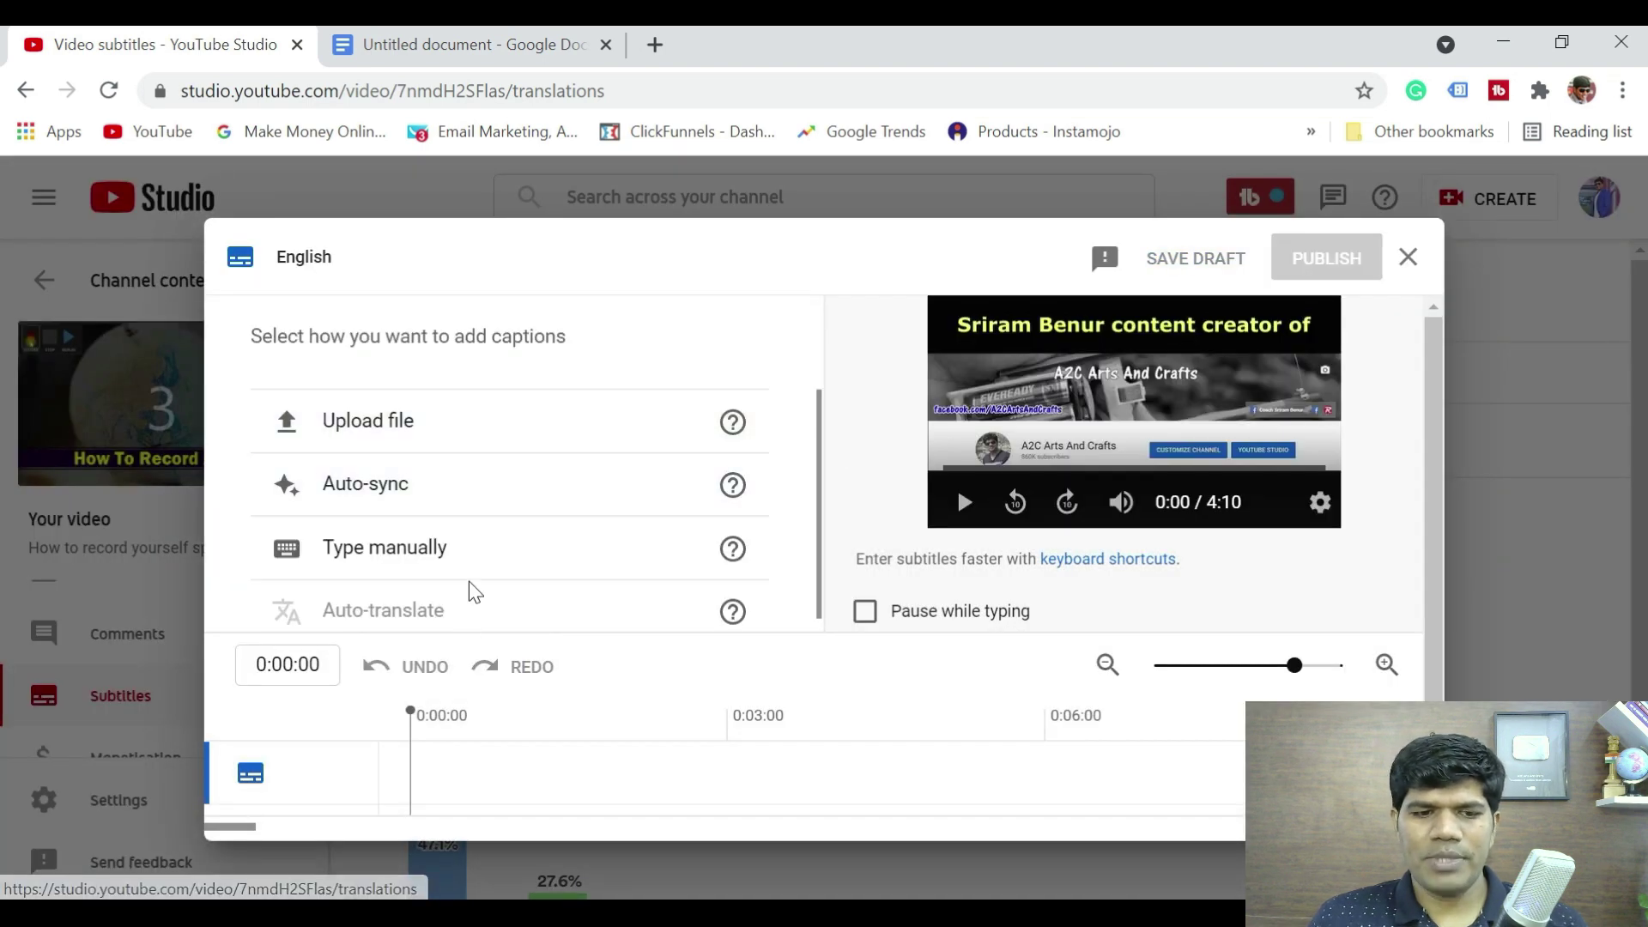
left_click(431, 502)
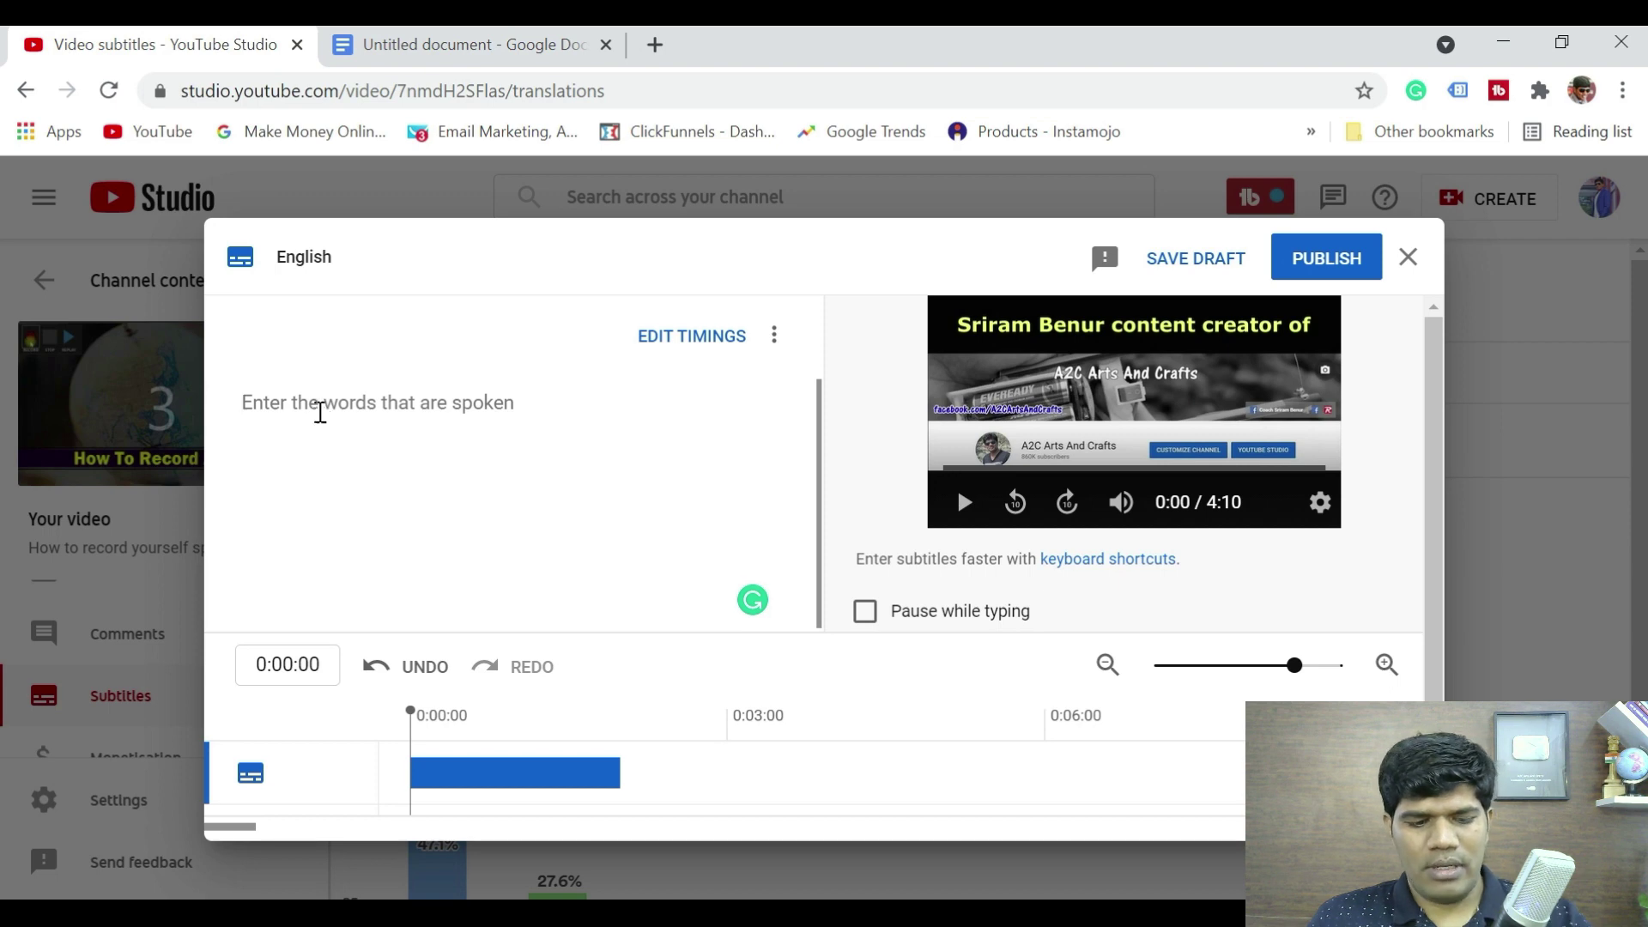
key("ctrl+v")
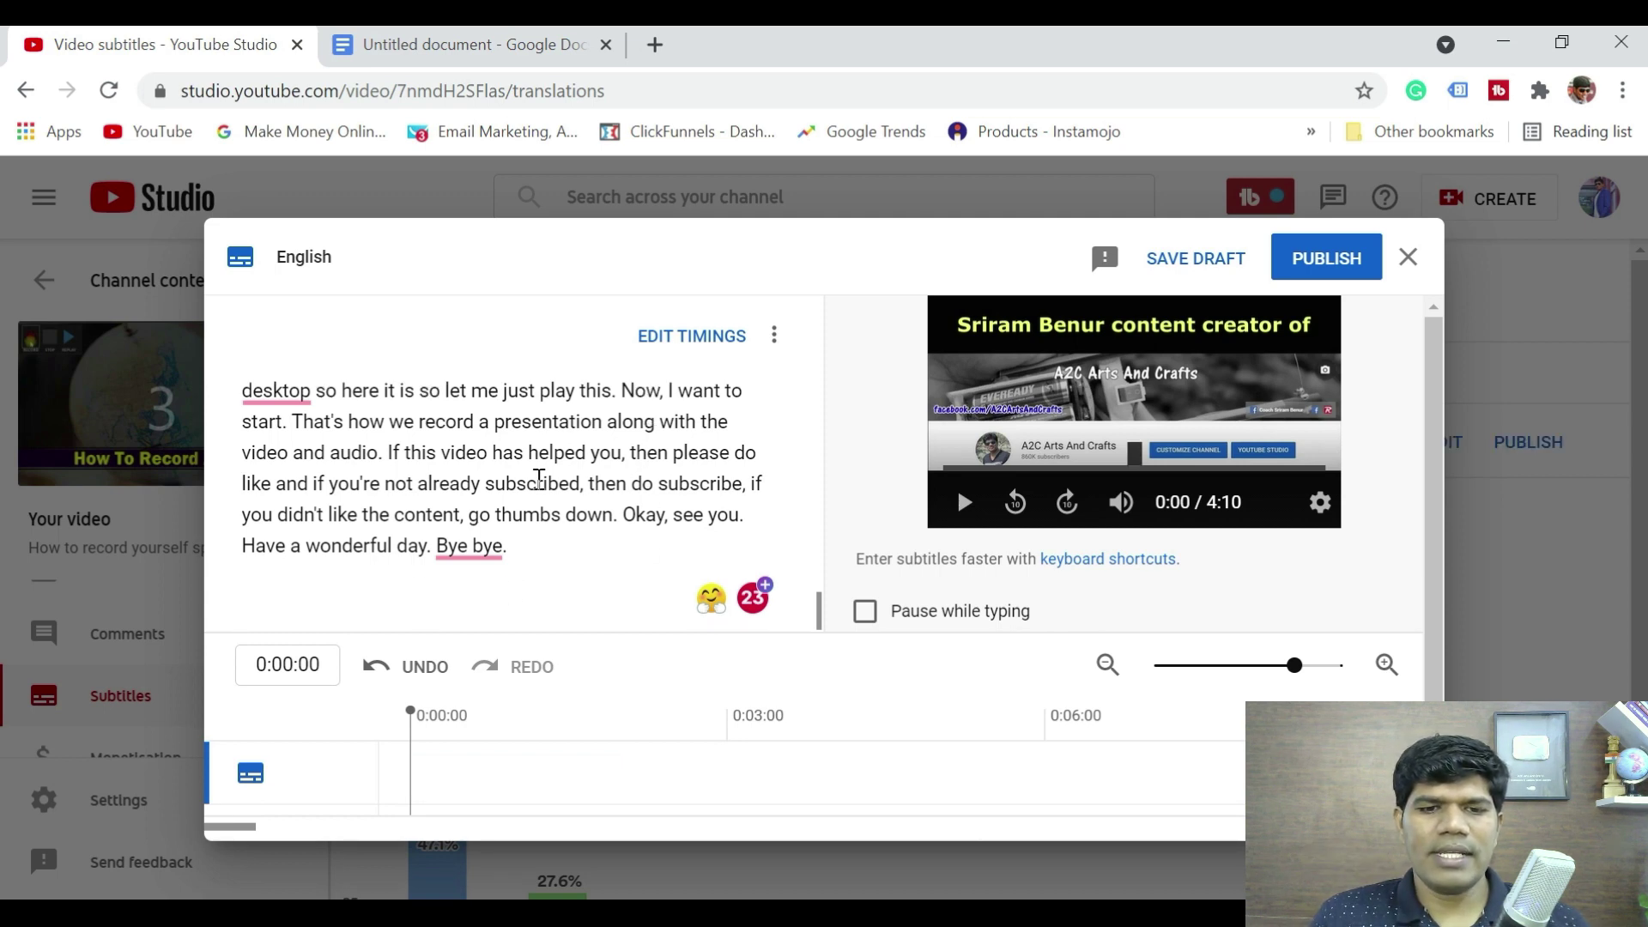
left_click(688, 342)
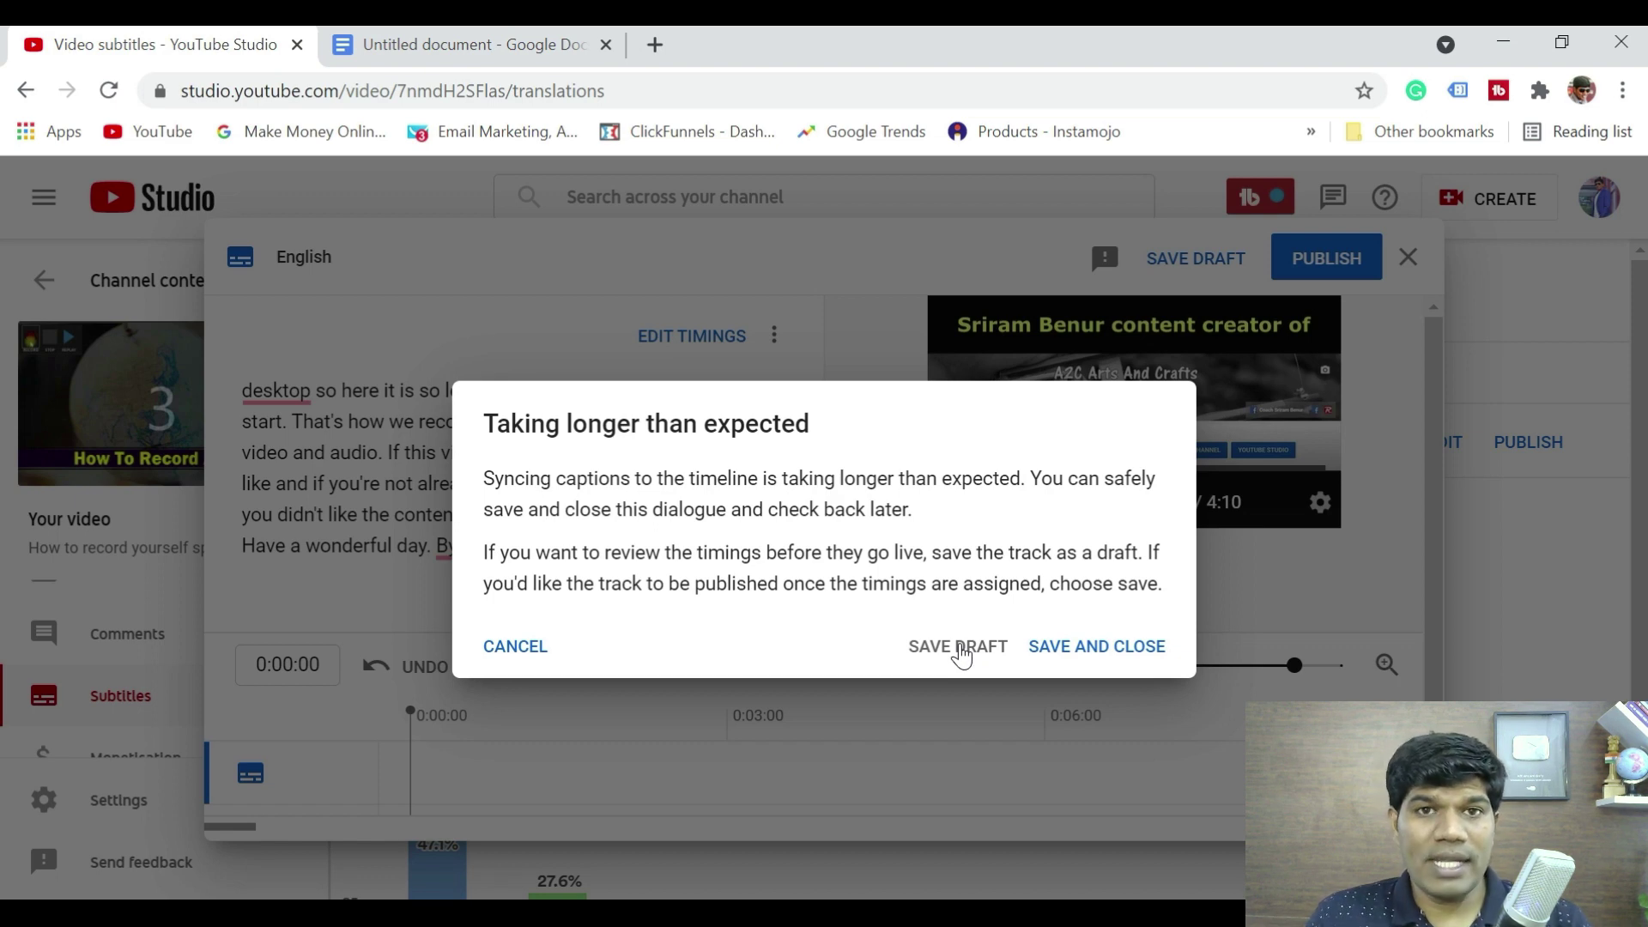
Save the synced English subtitles as a draft and reopen the draft for review.
left_click(959, 650)
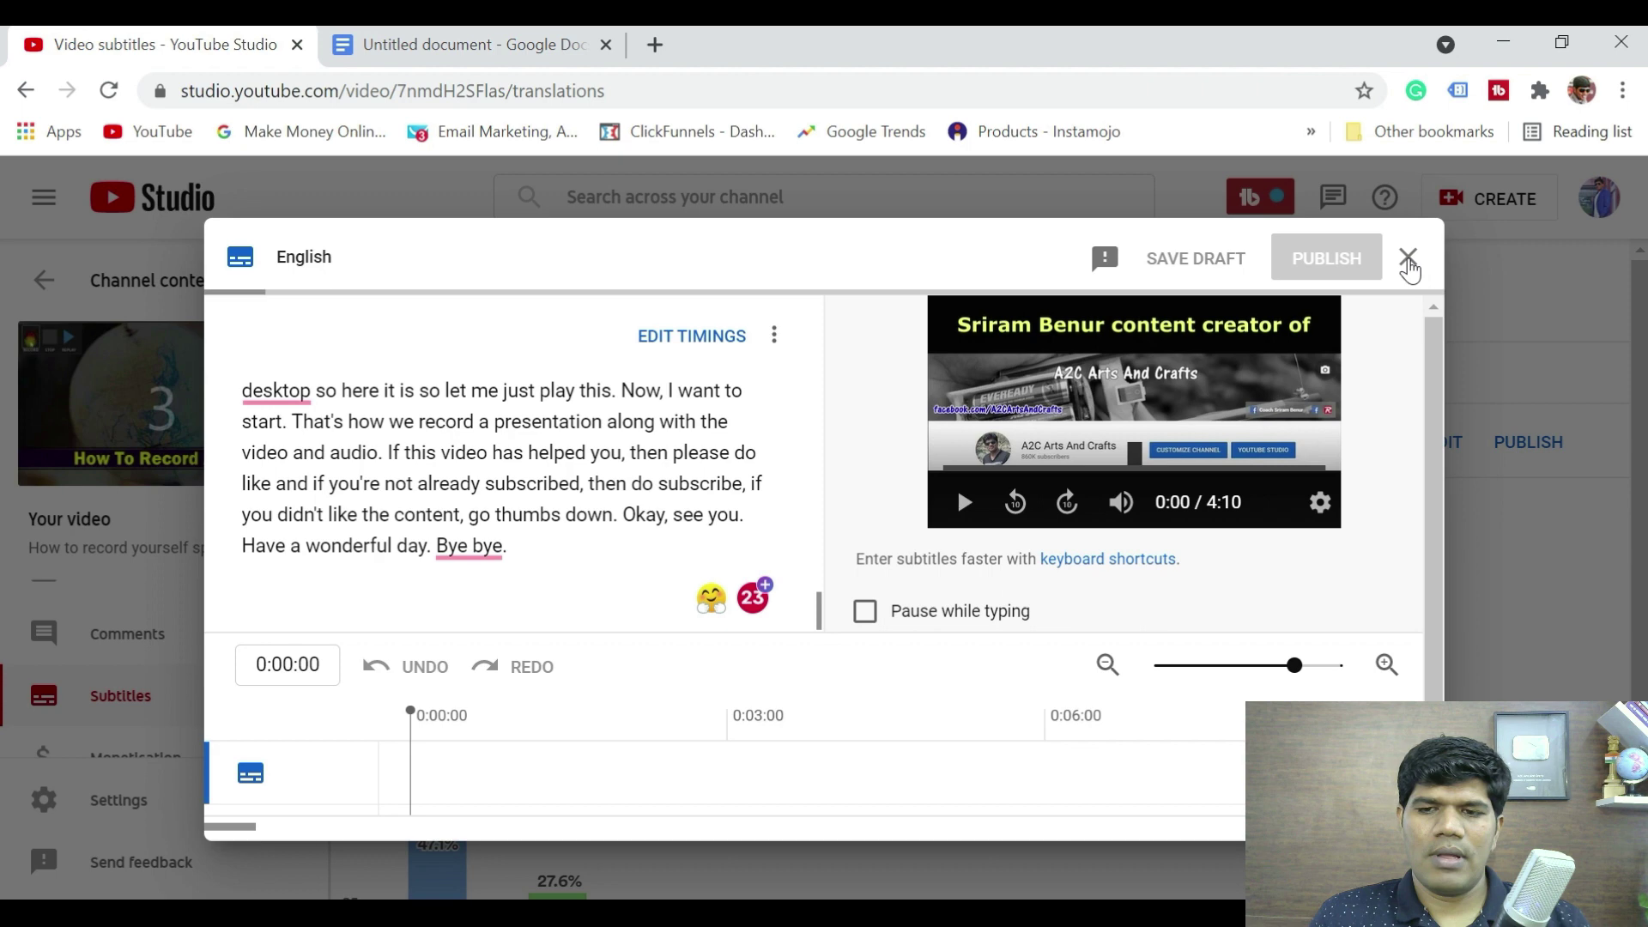
left_click(1409, 259)
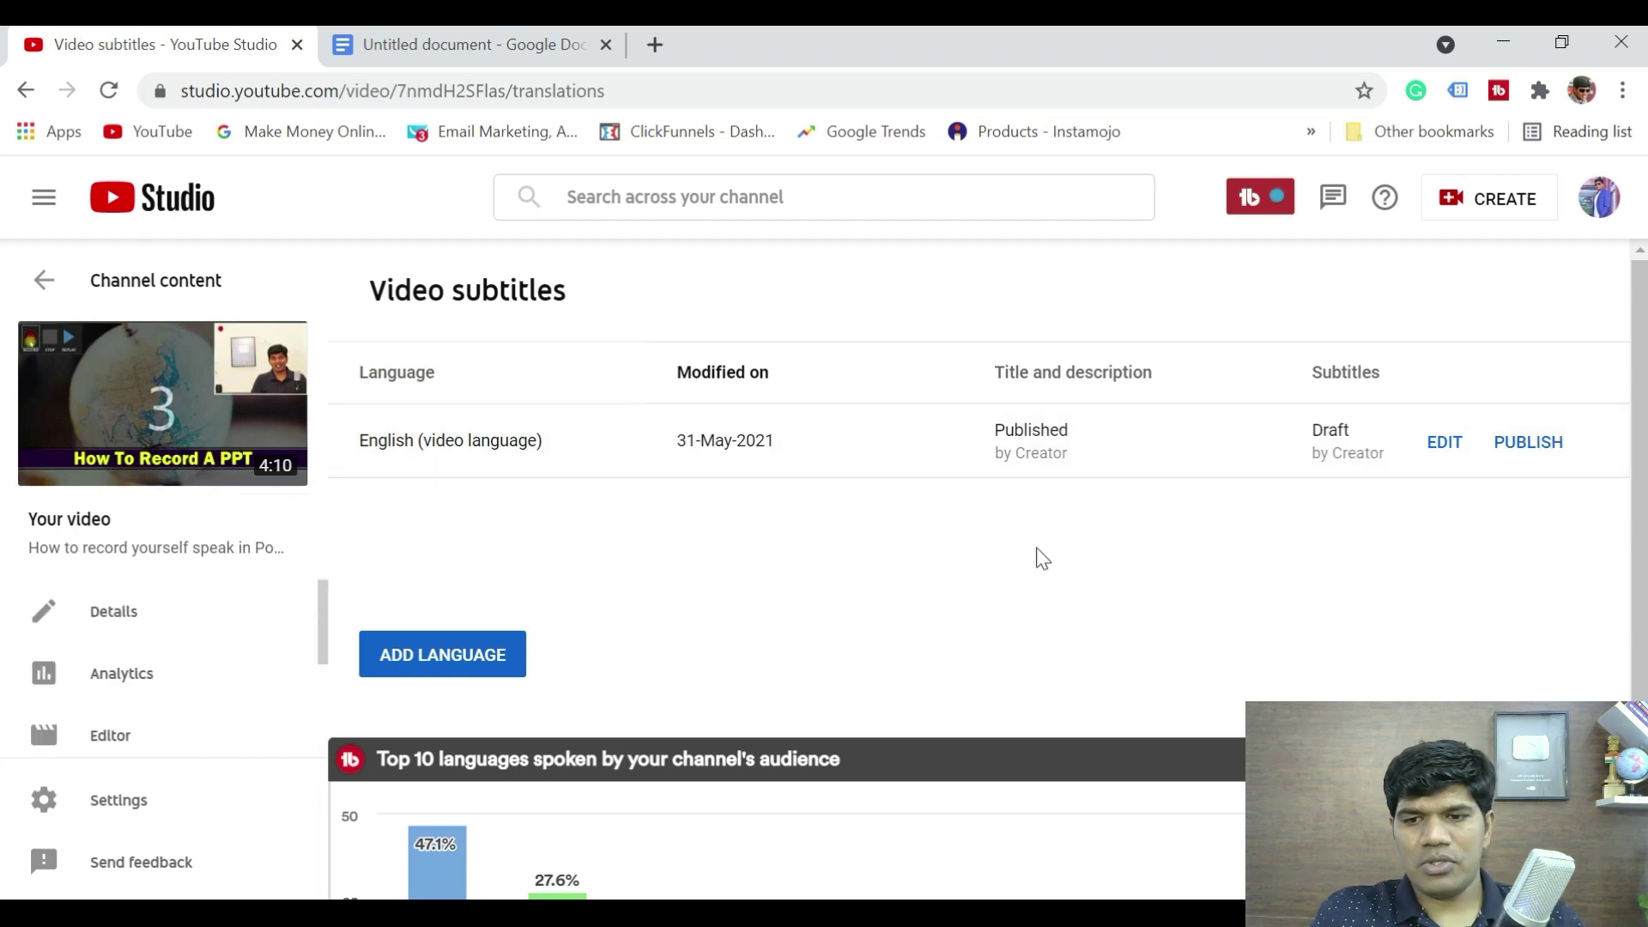
left_click(1441, 447)
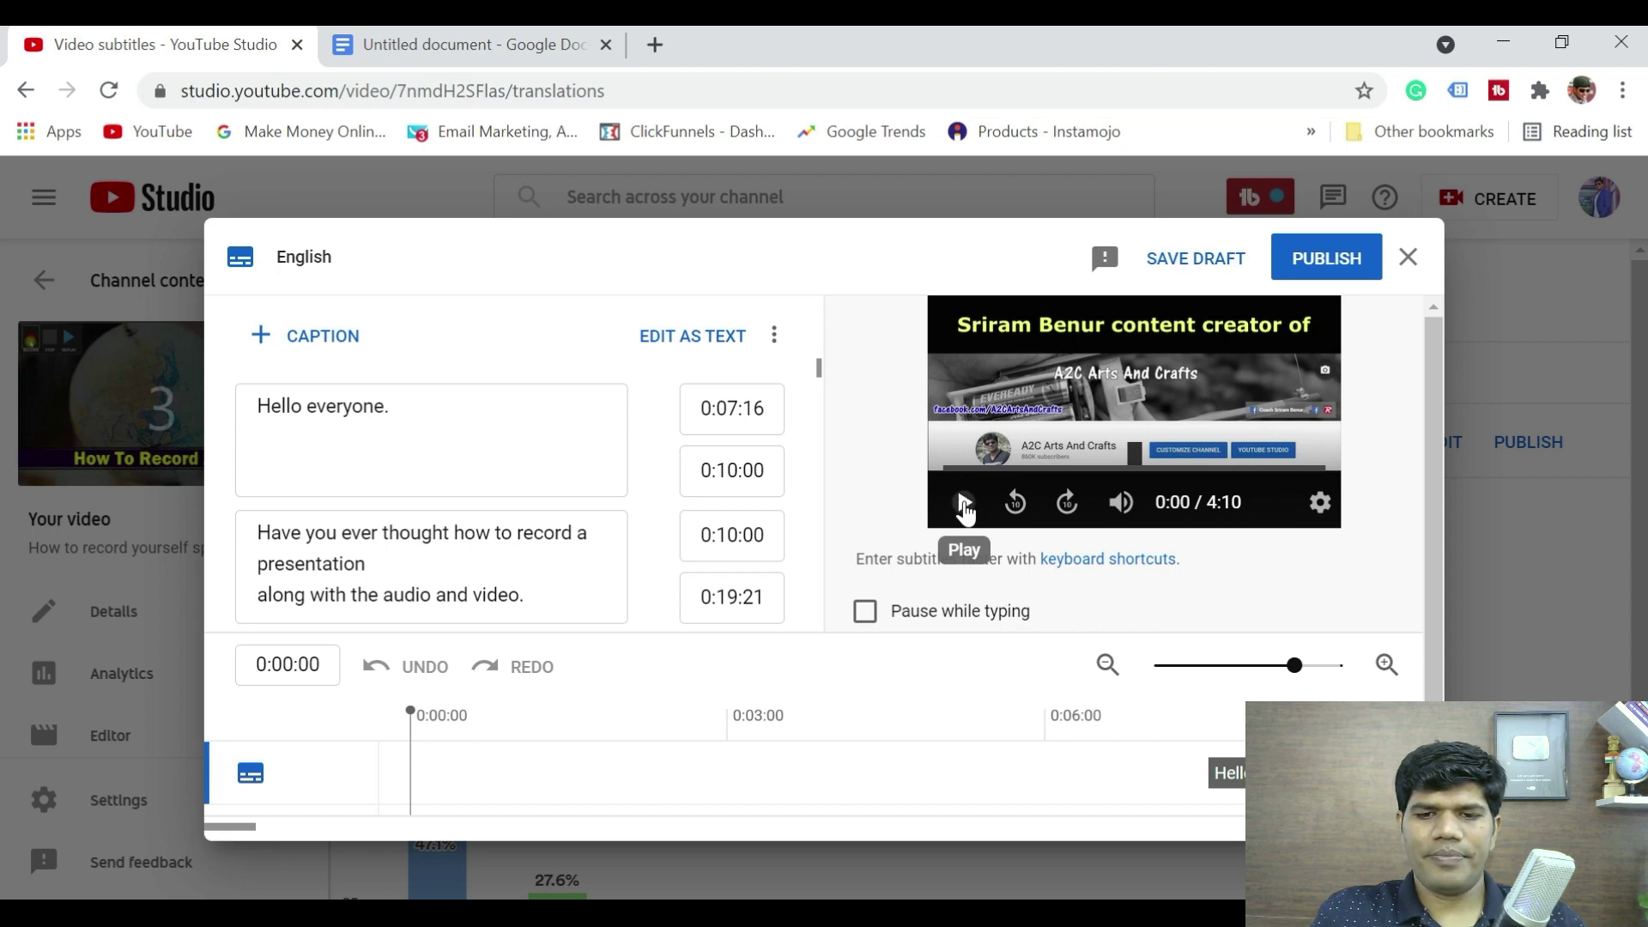
Preview the video to check caption sync, then publish the English subtitles.
left_click(966, 511)
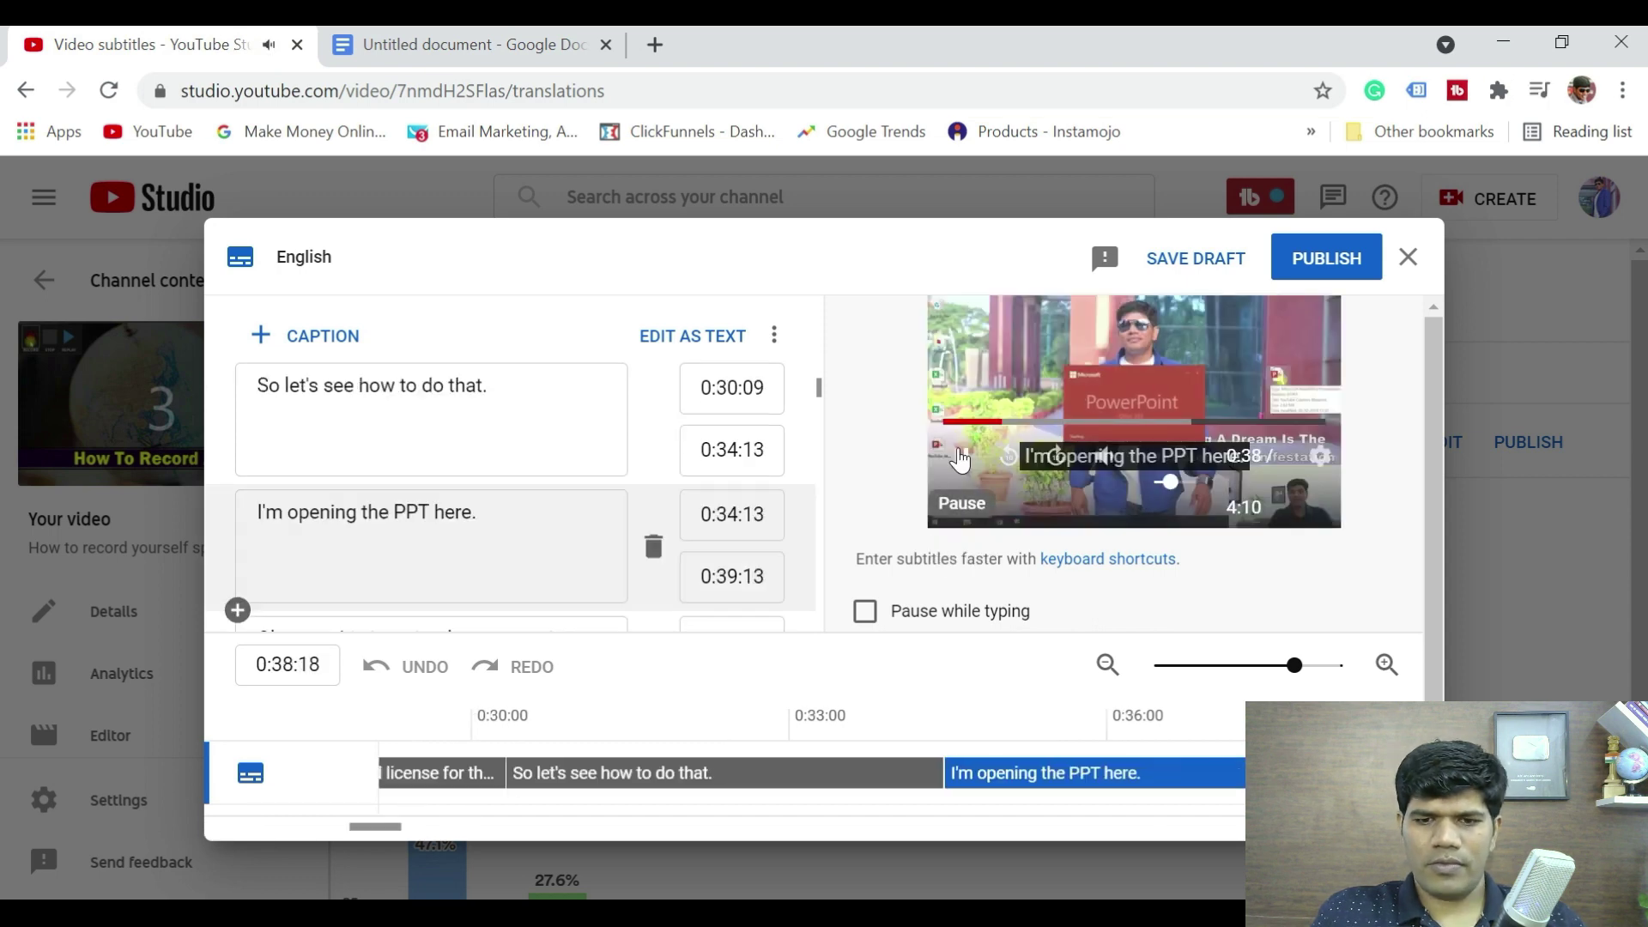
left_click(961, 459)
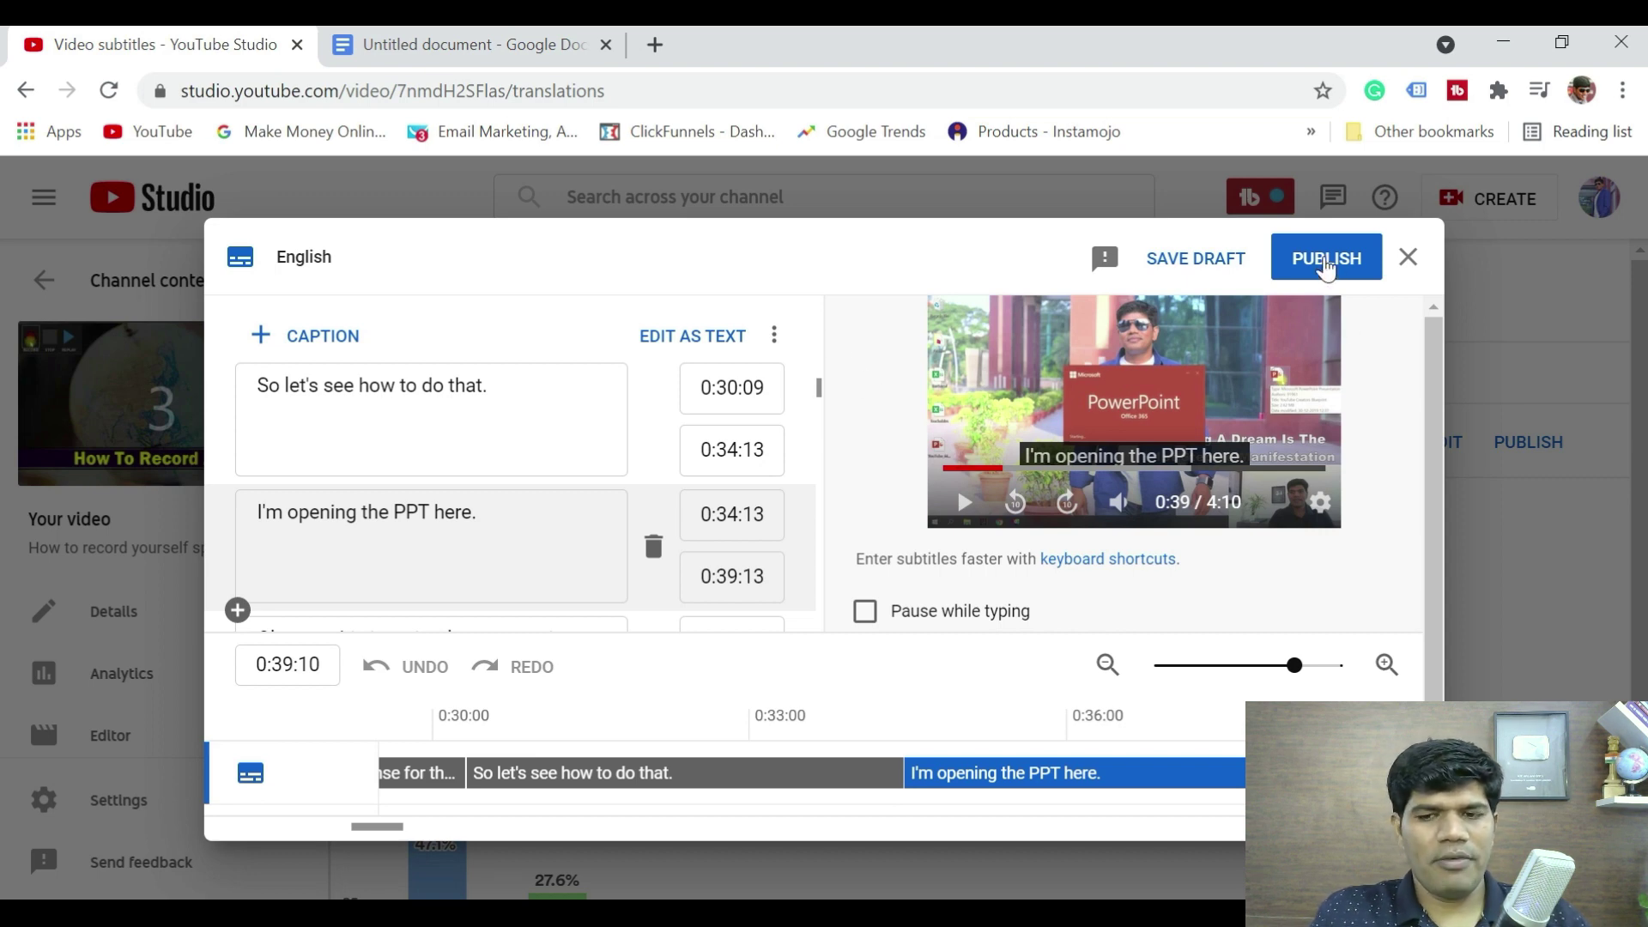
left_click(1327, 264)
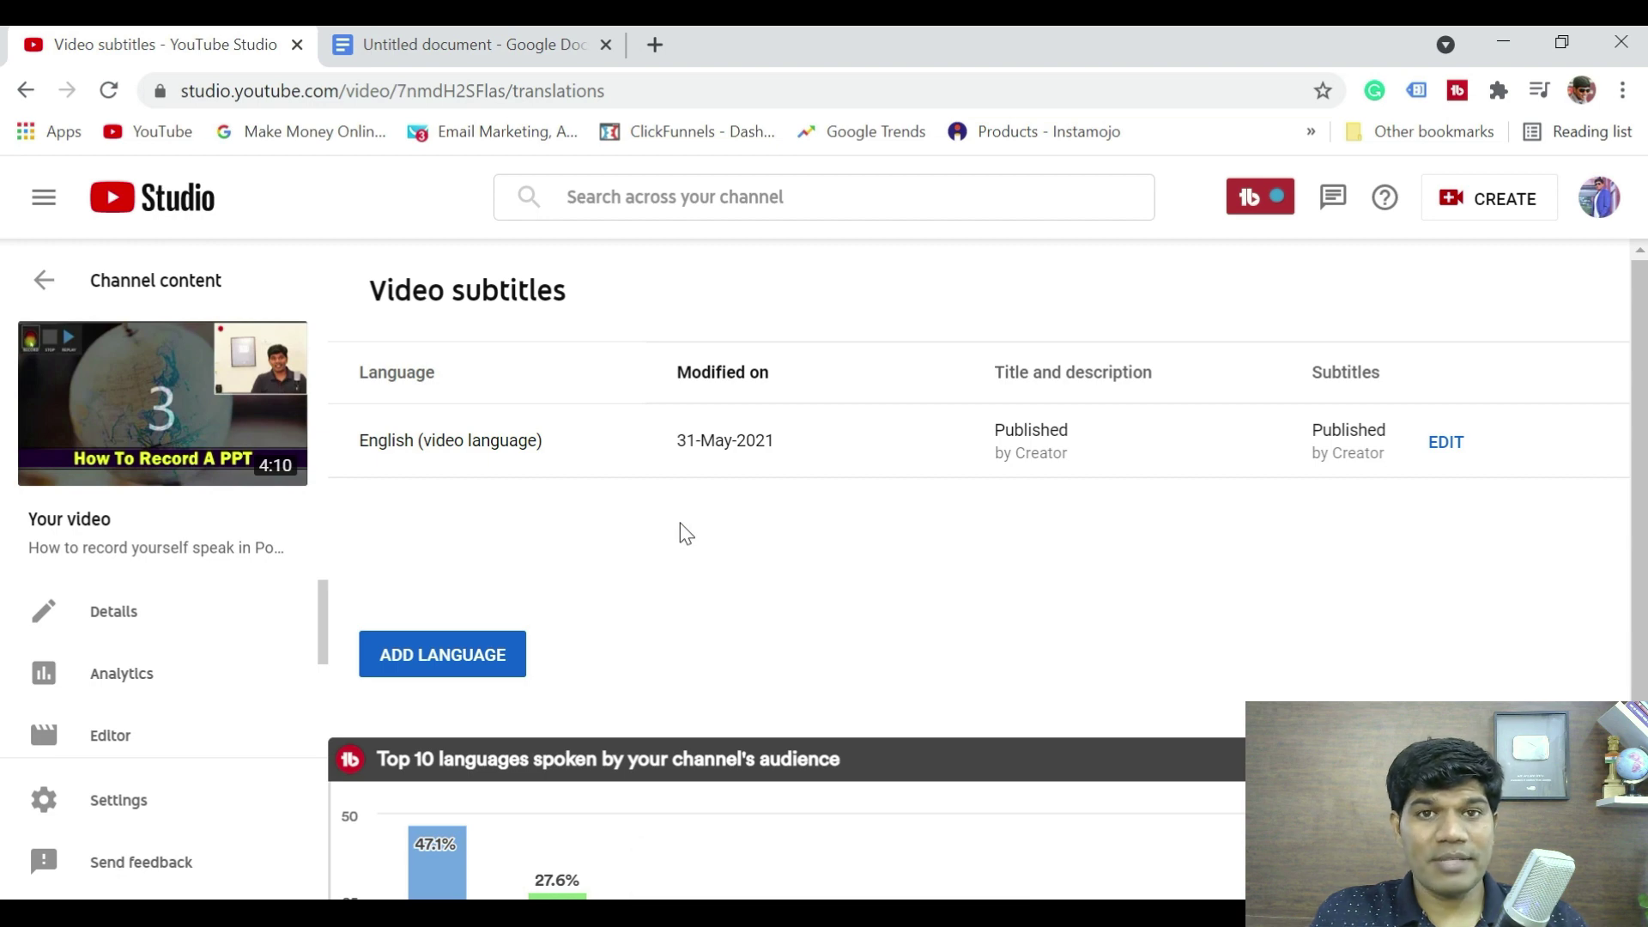
Watch 'How to record yourself speak in PowerPoint - Latest 2020' on YouTube with English captions.
mouse_move(163, 408)
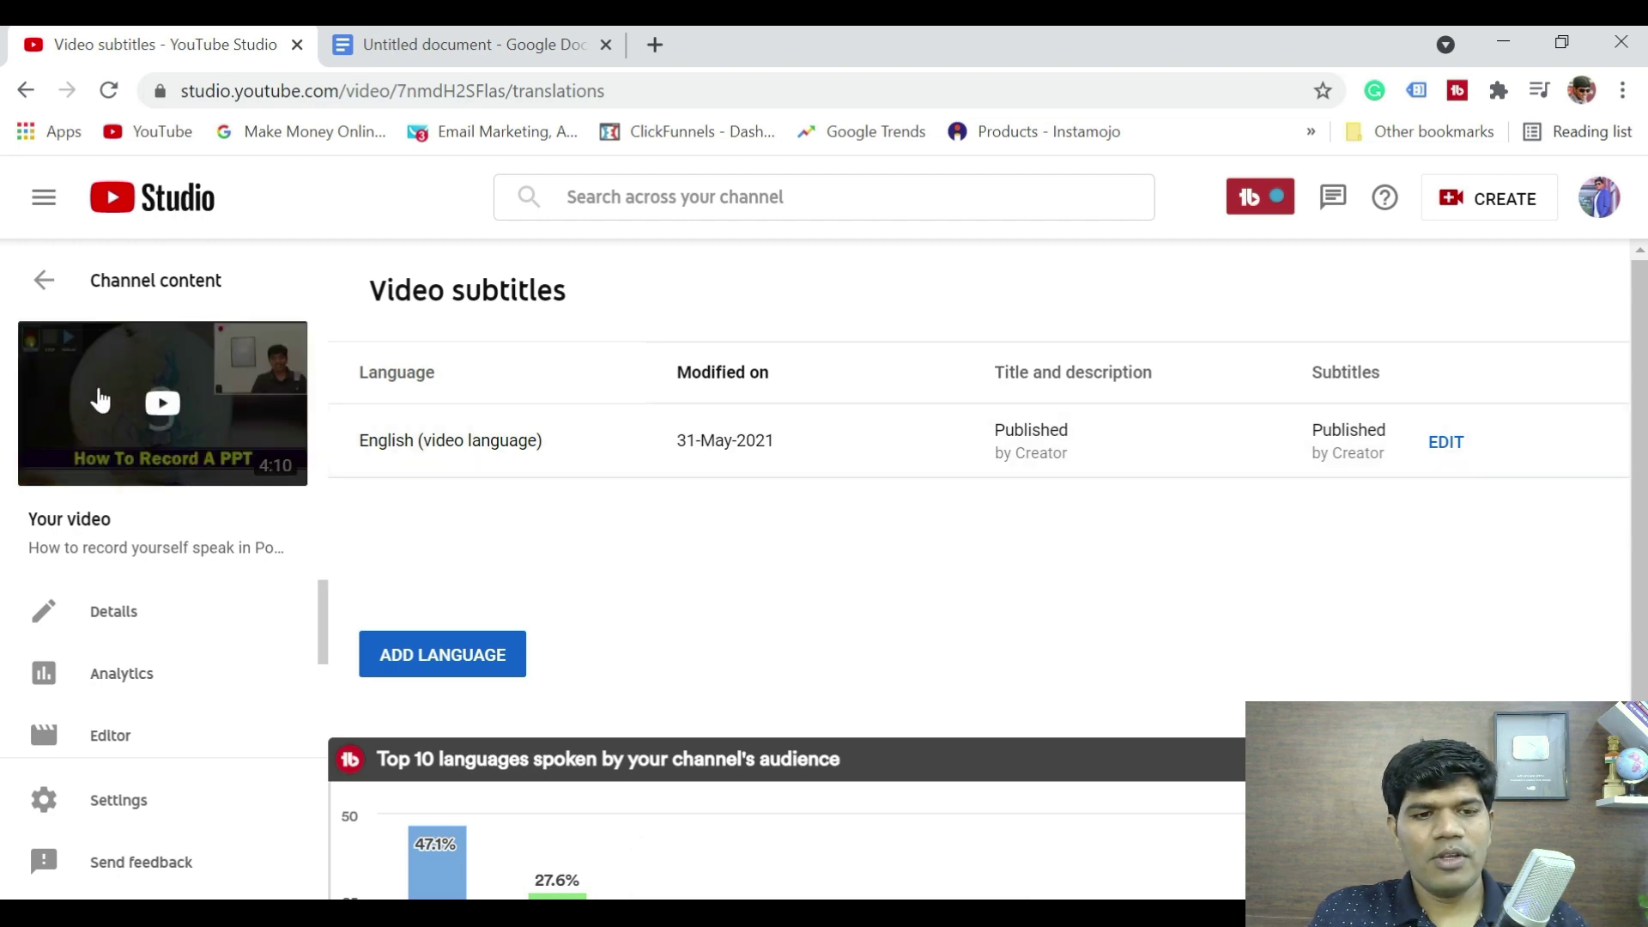
left_click(164, 408)
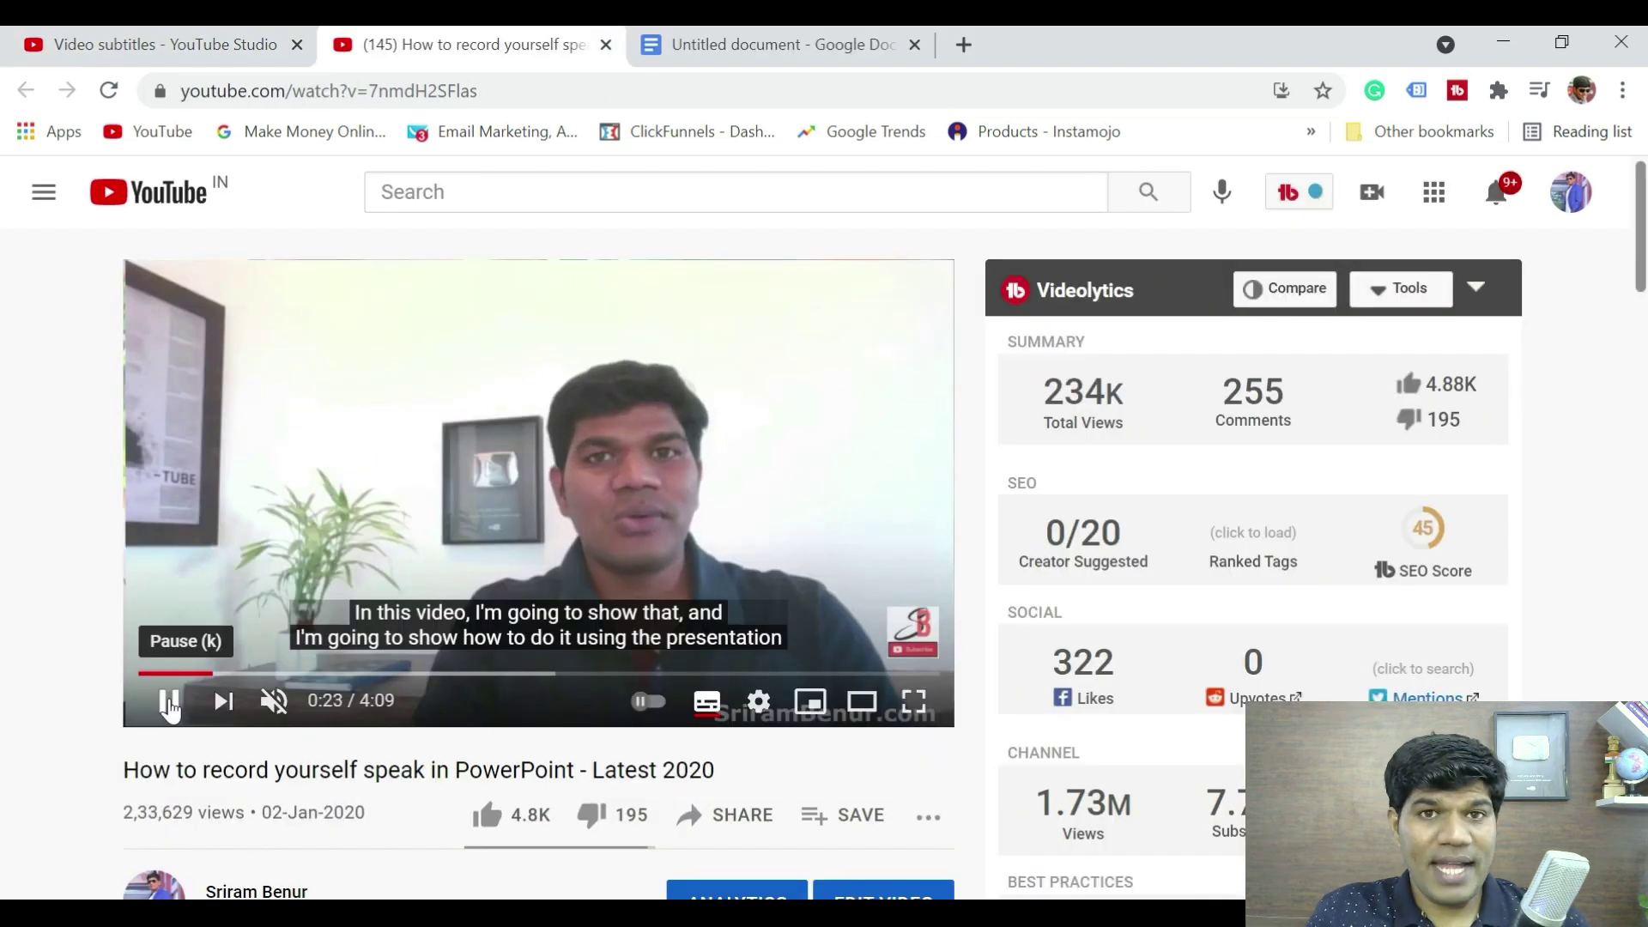